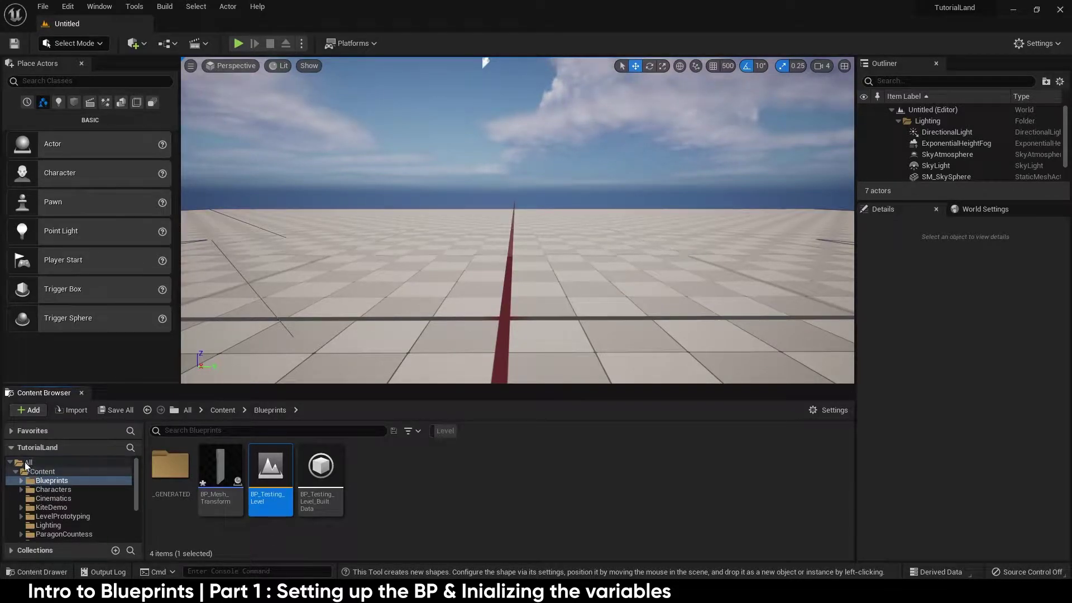
Set the colour of the Blueprints content folder to a bright blue, with a value of 0.8125.
click(24, 472)
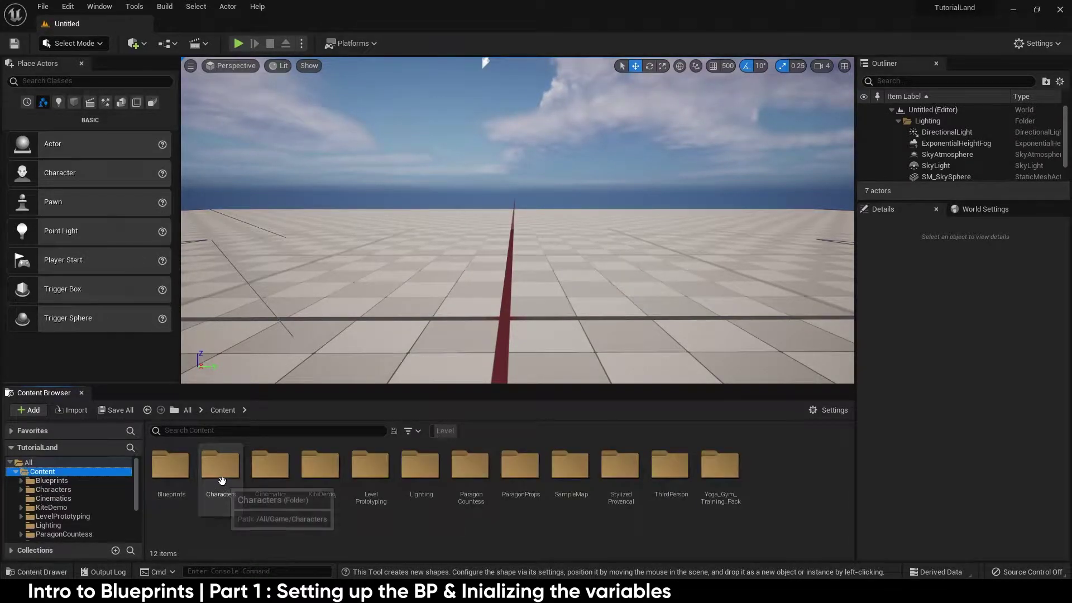
click(43, 482)
right_click(41, 482)
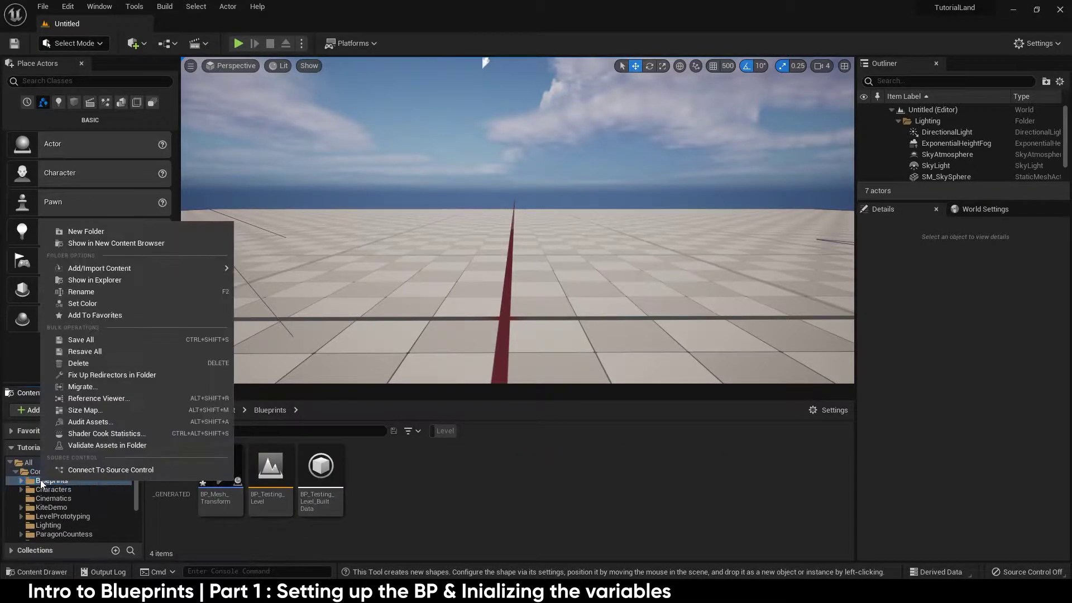
click(91, 305)
drag(168, 369, 129, 341)
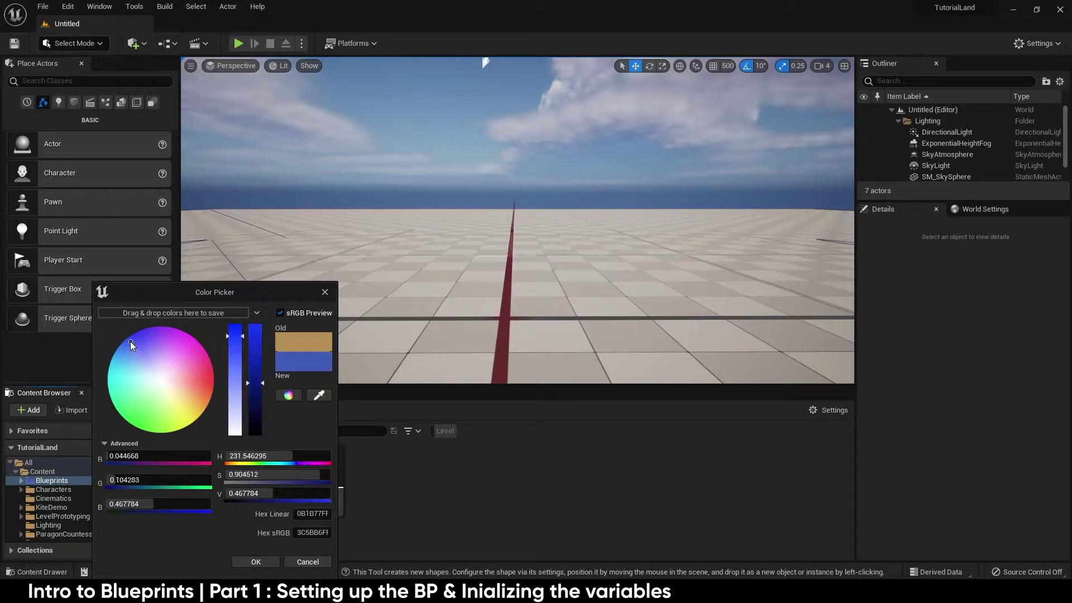
drag(258, 358, 258, 346)
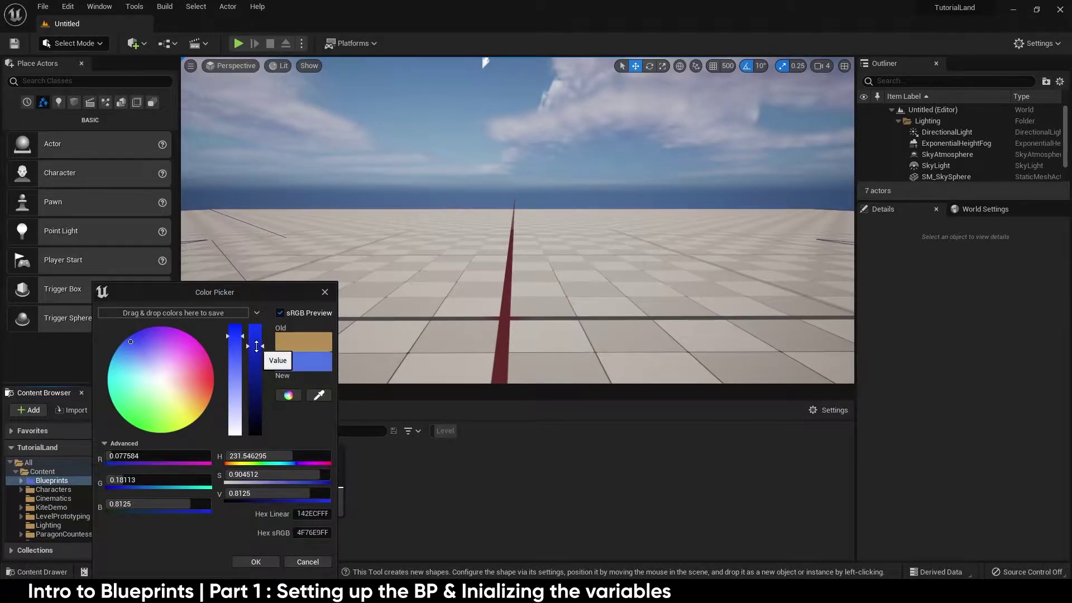
click(255, 563)
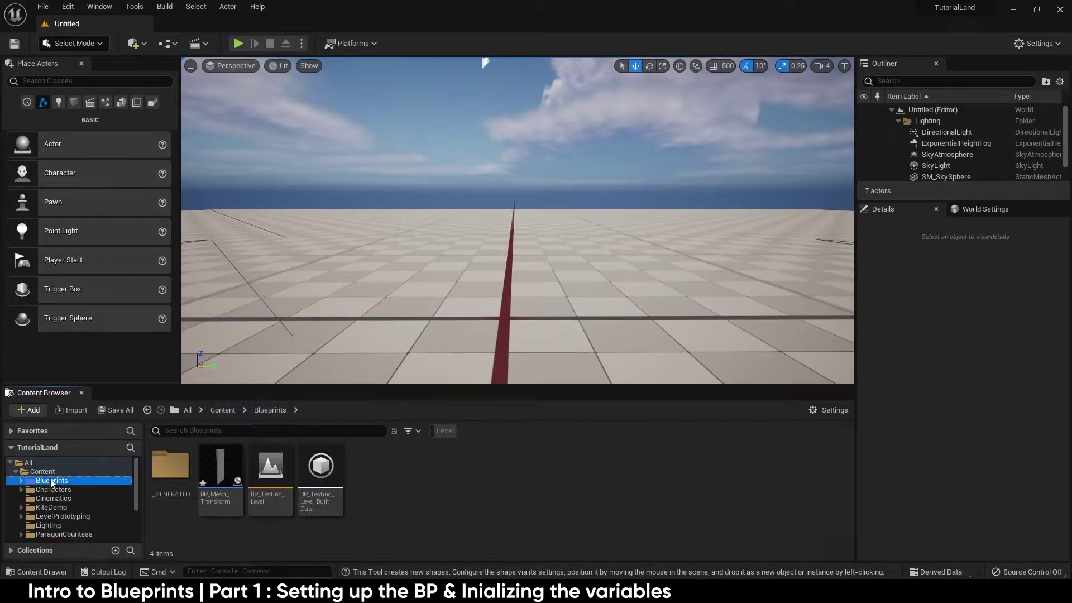
Add the Blueprints folder to Favorites, then collapse the TutorialLand tree and expand Favorites.
right_click(31, 480)
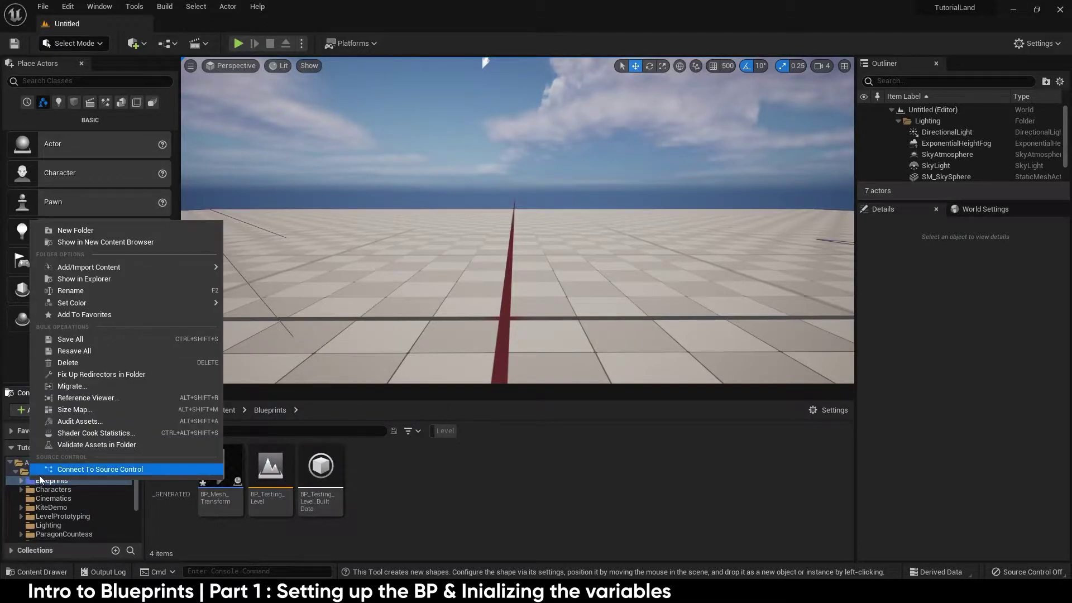
click(87, 314)
click(10, 450)
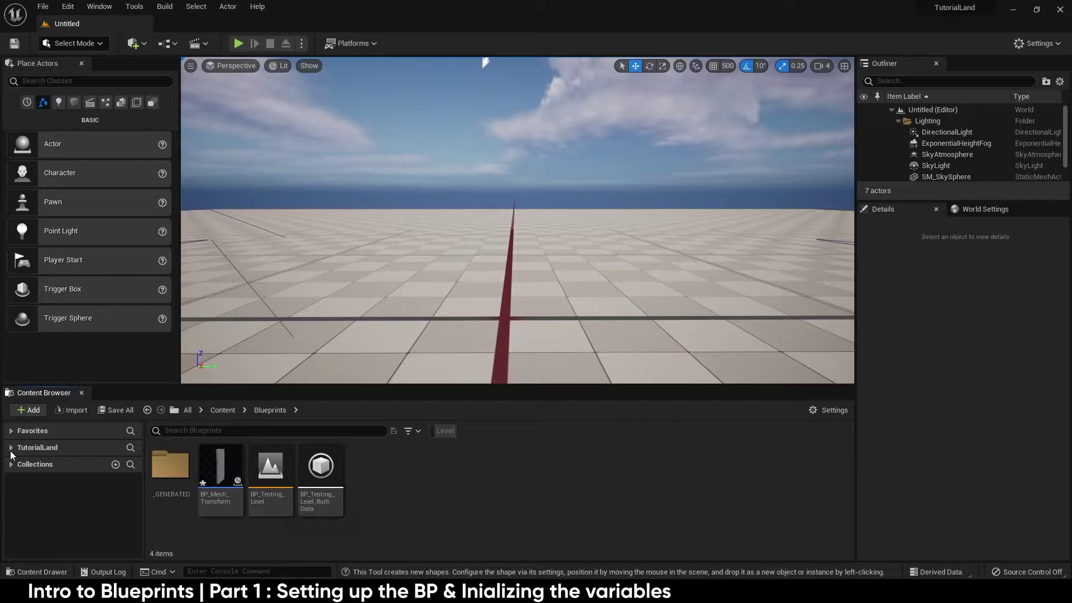
click(11, 431)
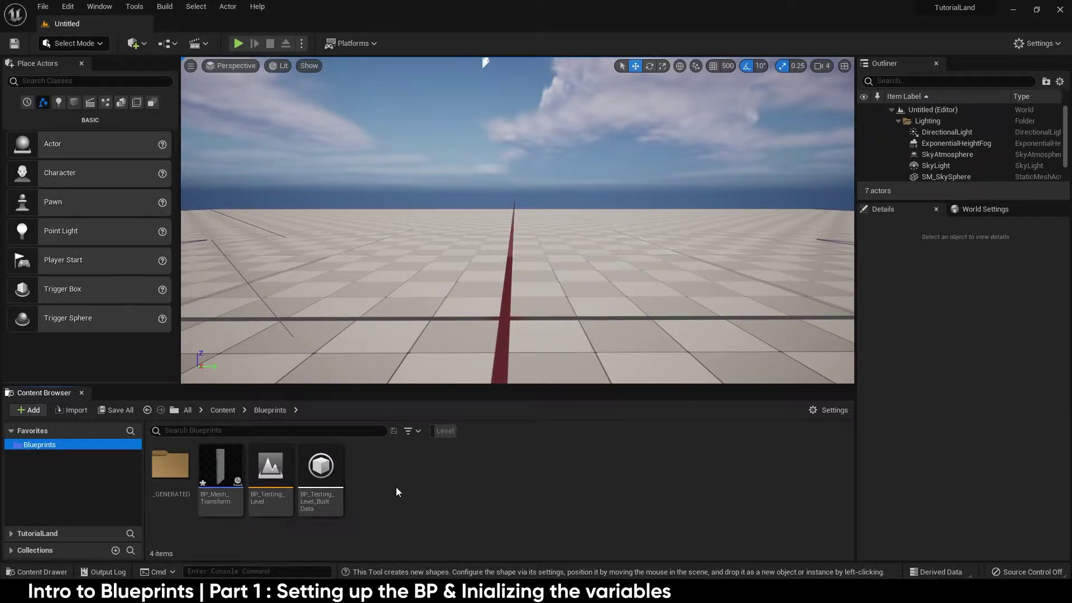
Create an Actor Blueprint class named BP_MESH_TRANSFORM_2 in the Blueprints folder and open it.
right_click(412, 480)
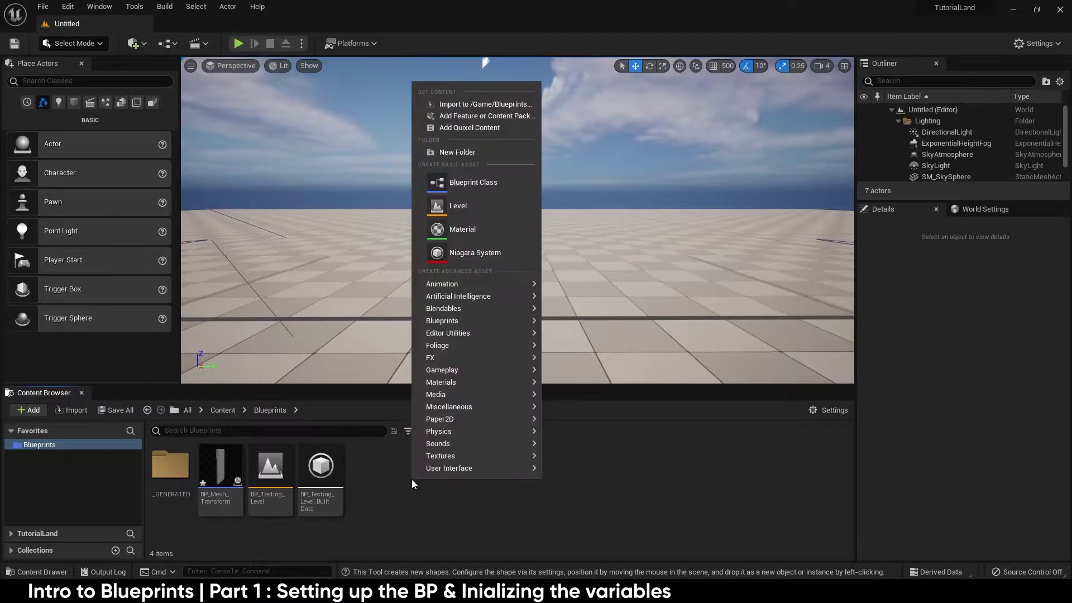
click(471, 191)
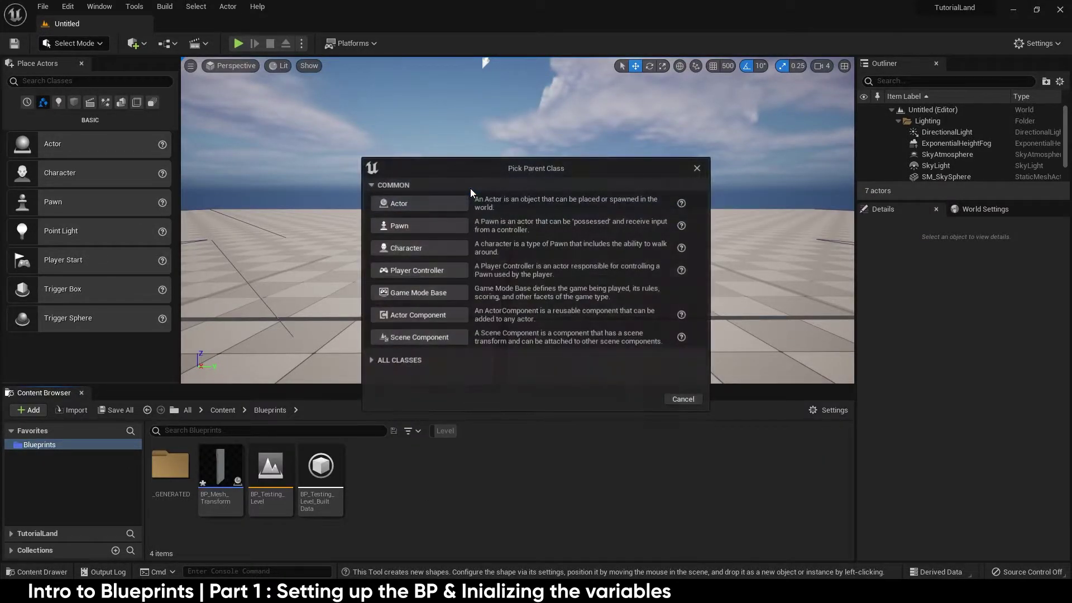
click(421, 203)
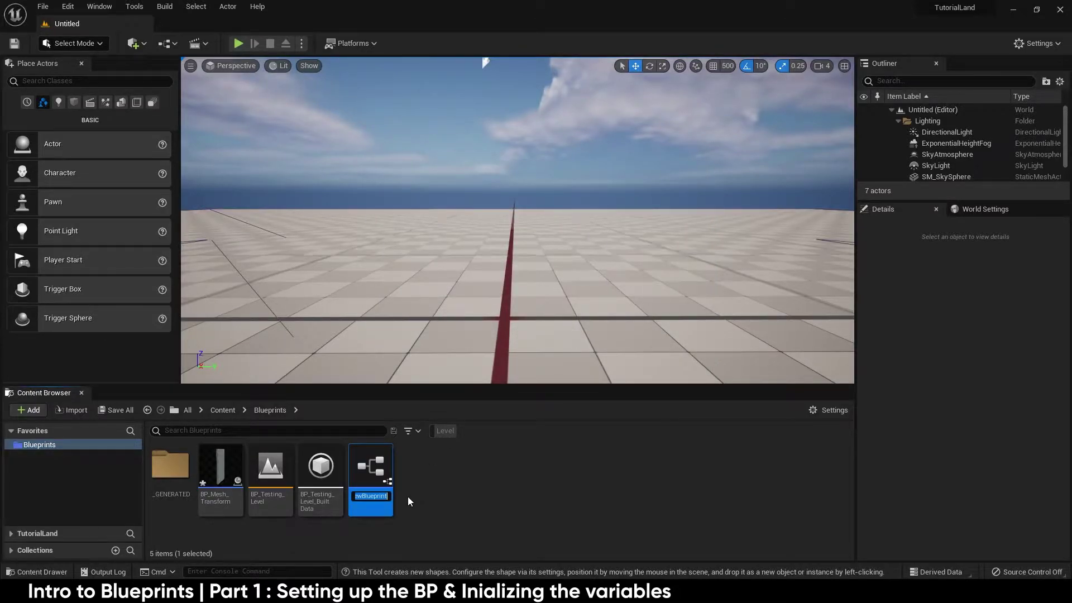
text(BP_)
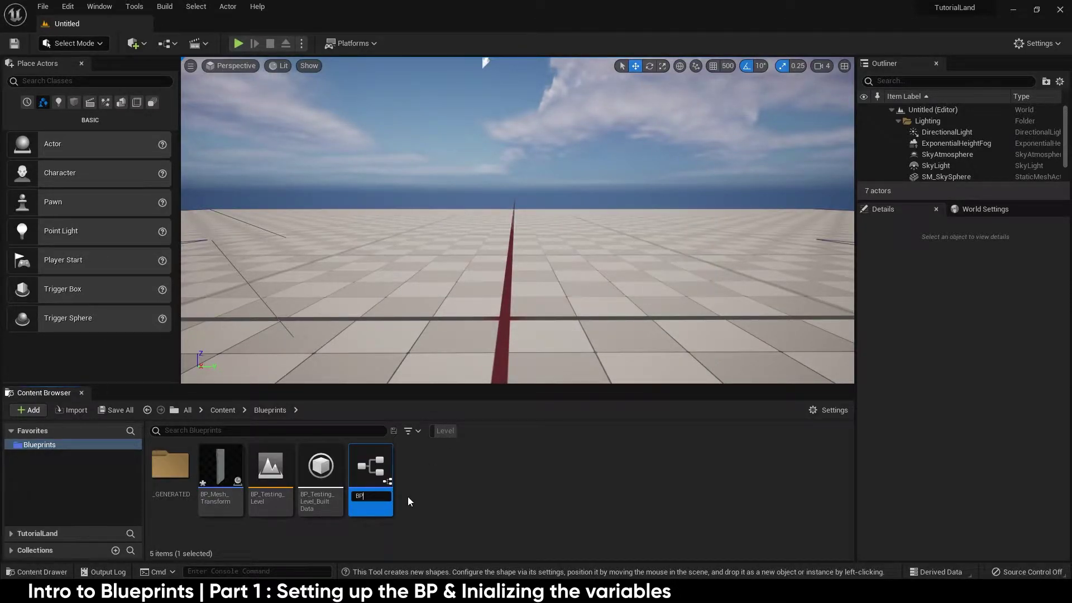
text(MESH_TRANSFORM)
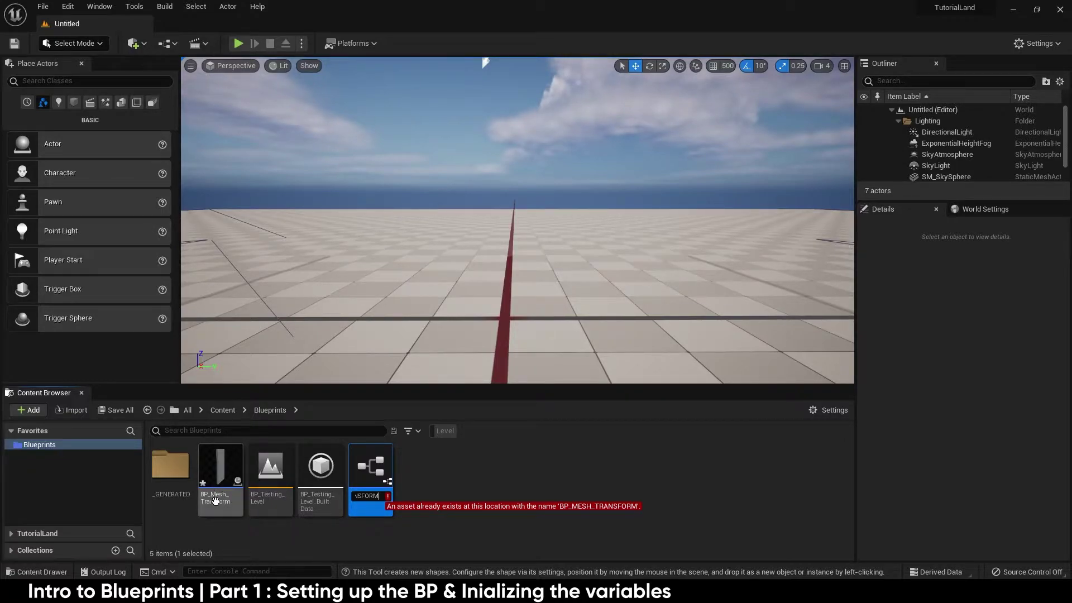
text(_2)
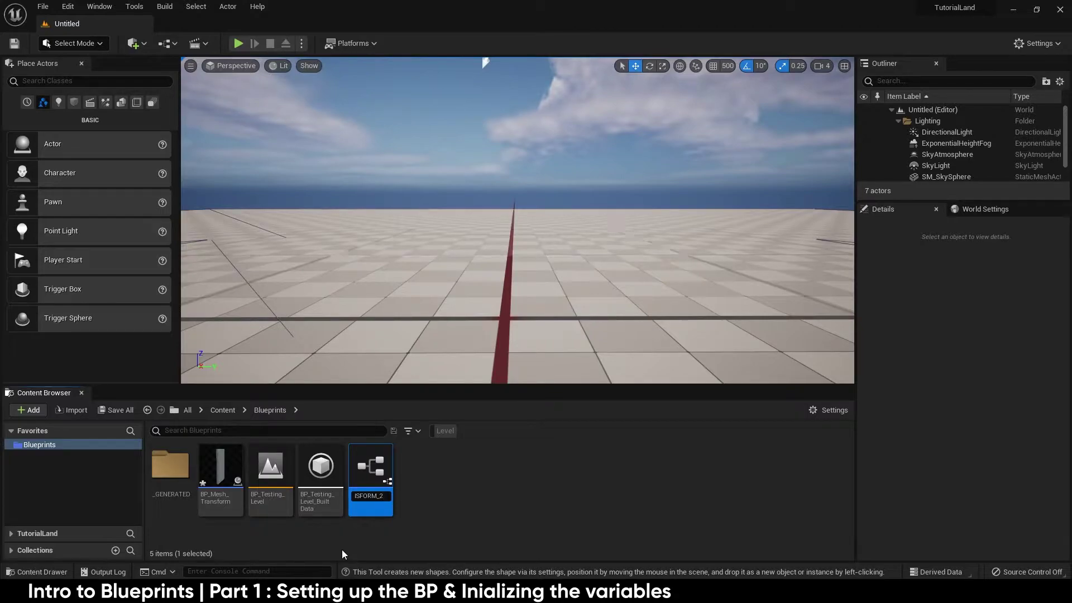
key(Return)
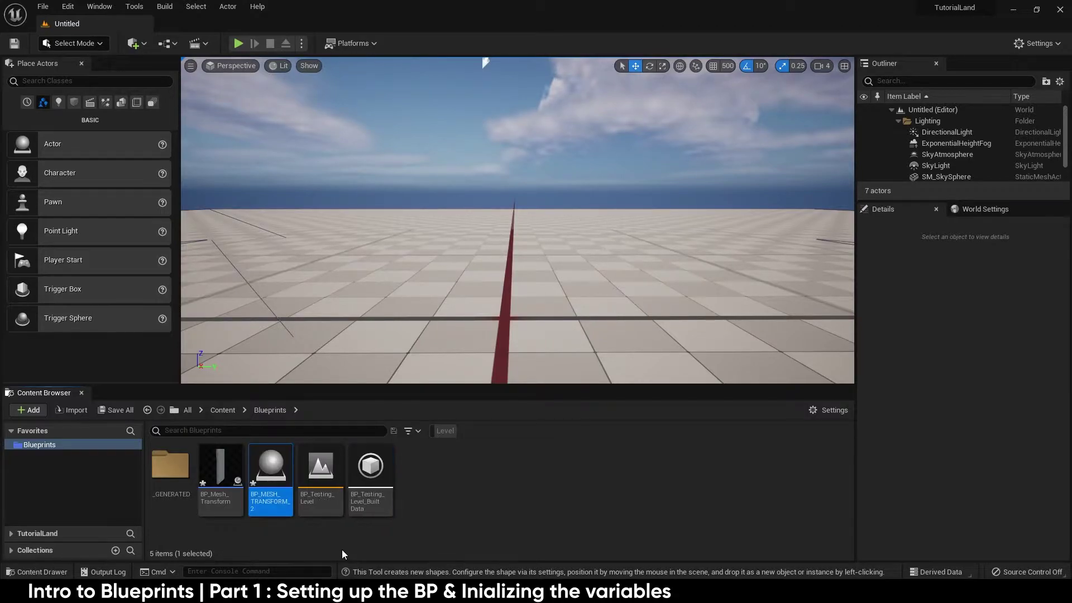
double_click(264, 467)
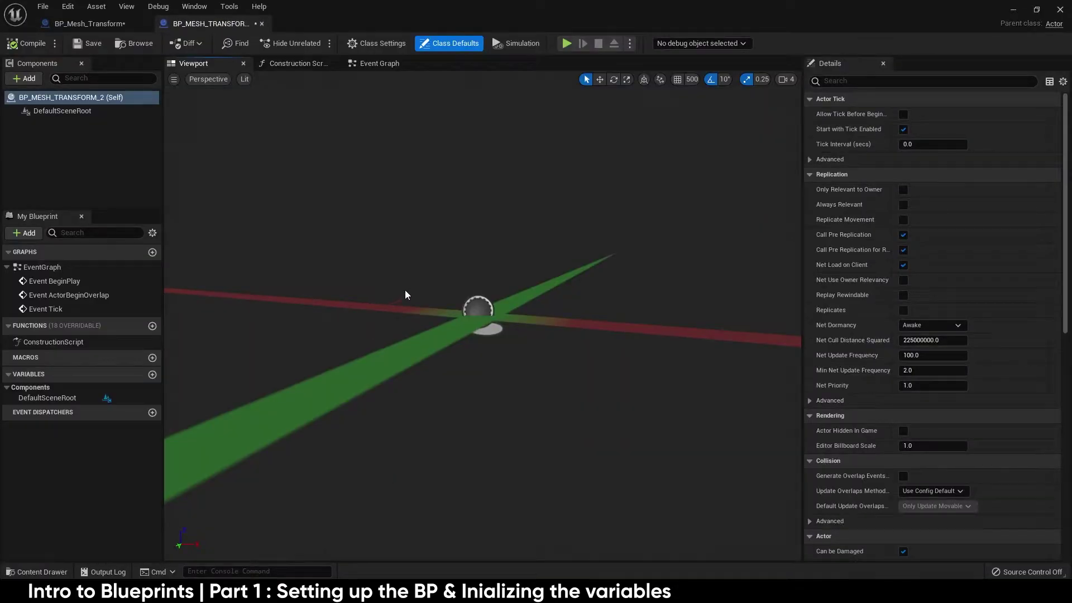
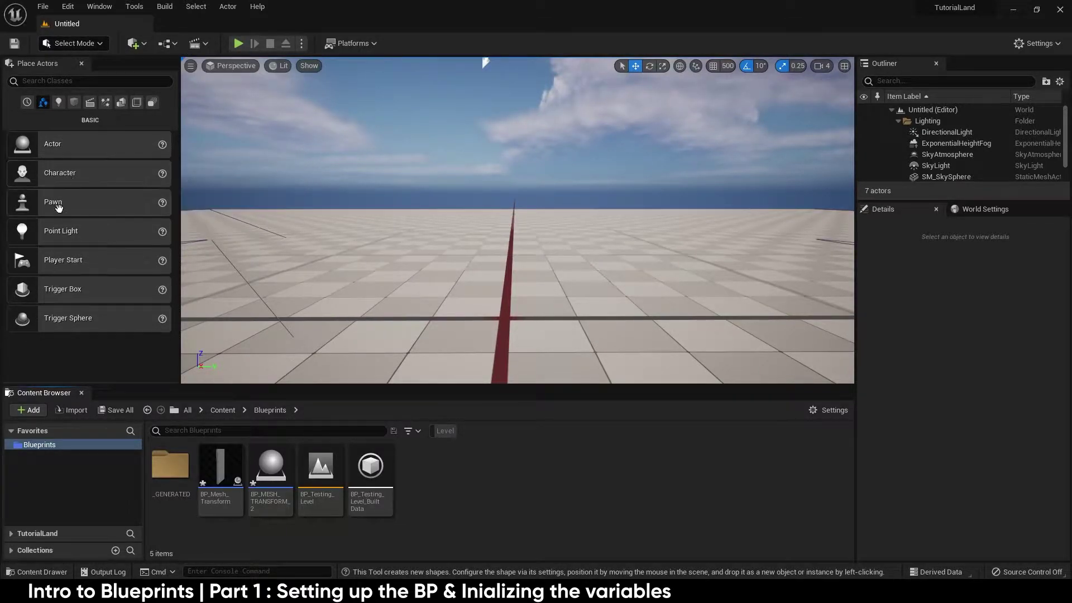
Place a cube shape near the centre of the level and snap it down onto the floor.
click(75, 102)
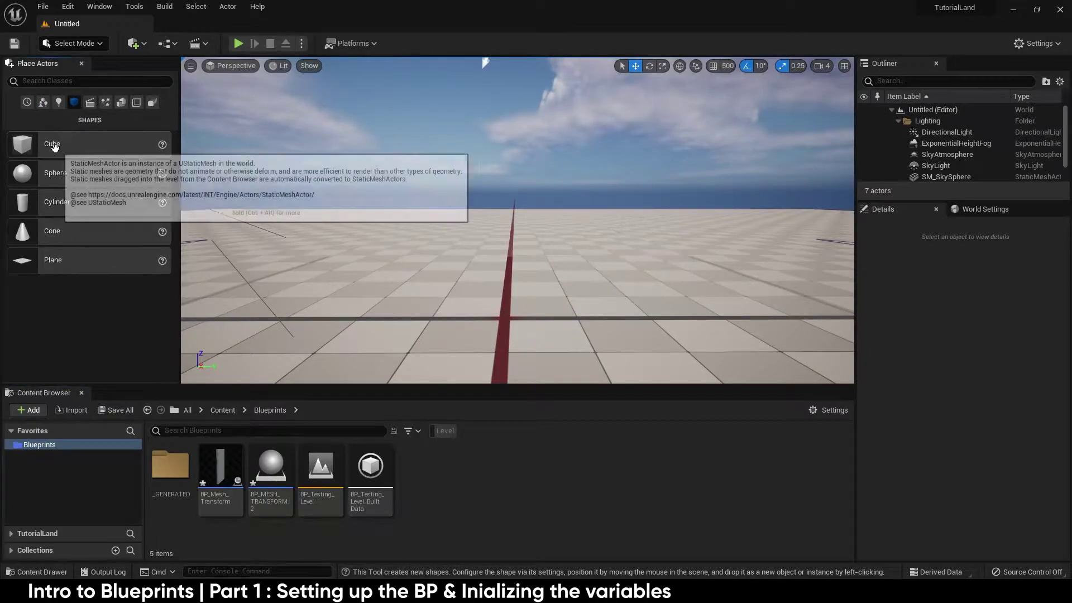
drag(54, 146, 510, 290)
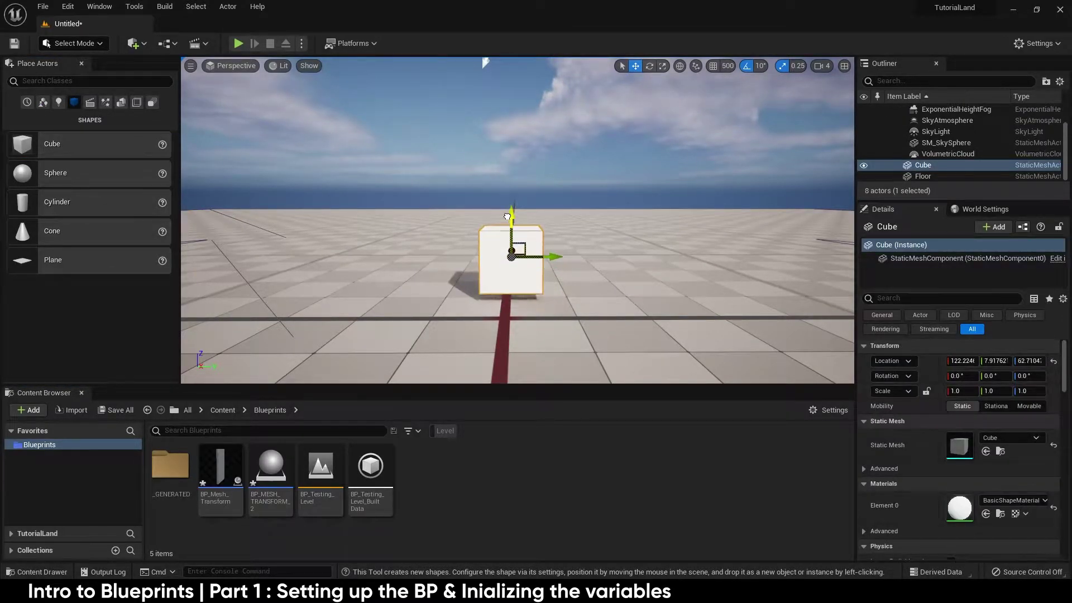
key(End)
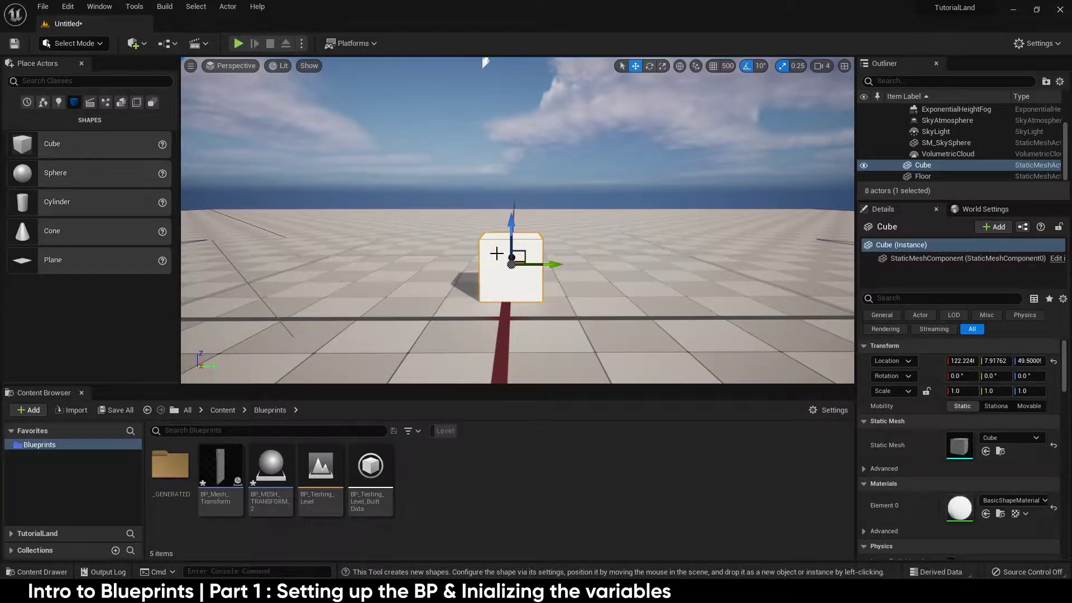
Check the Blueprint creation options for the selected cube, then delete the cube from the level.
click(174, 45)
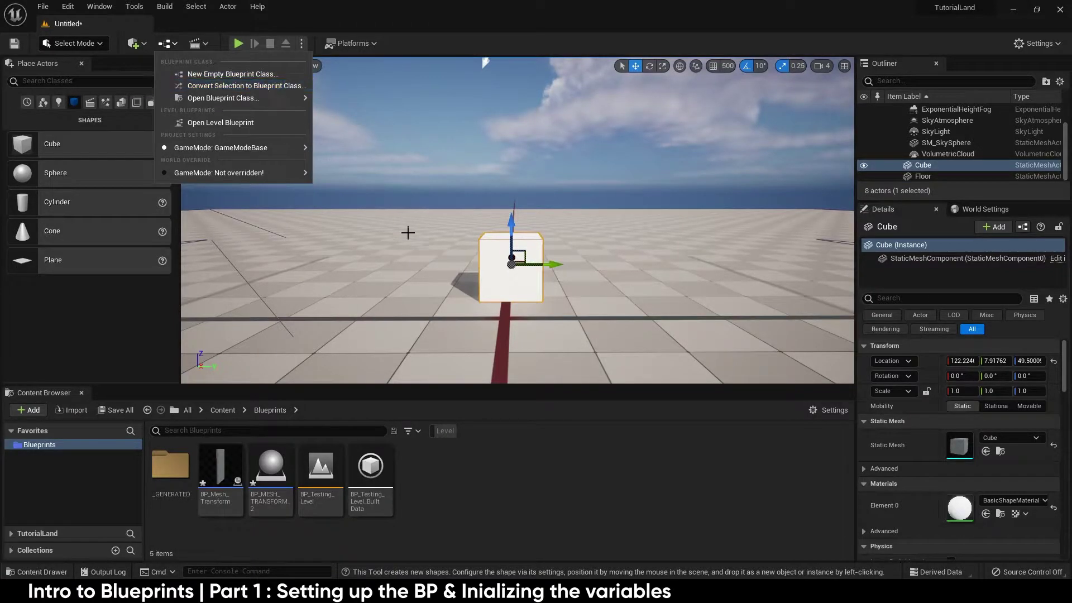
click(451, 481)
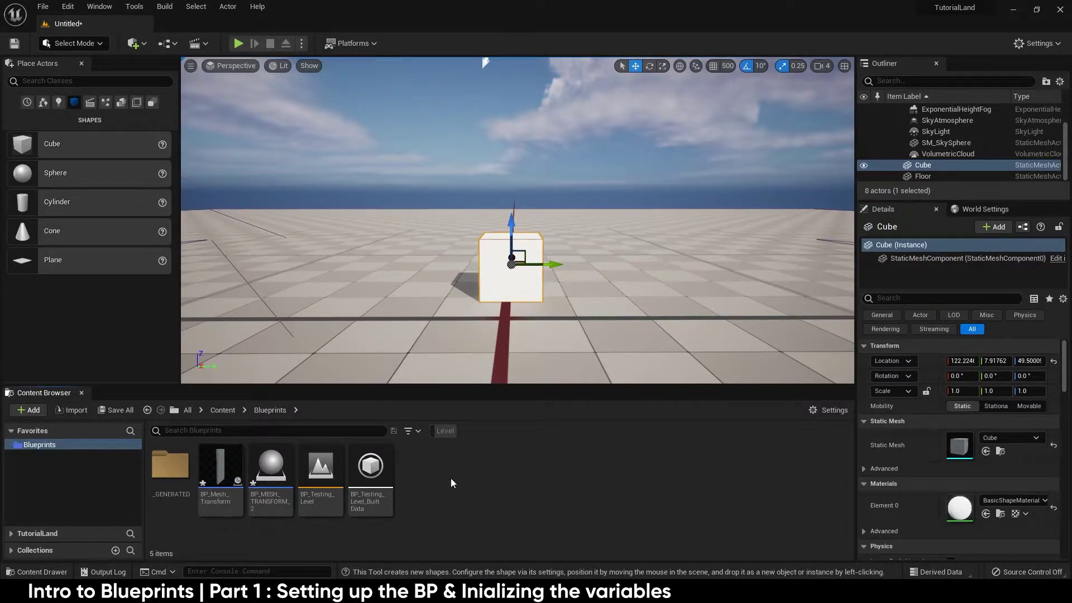
key(Delete)
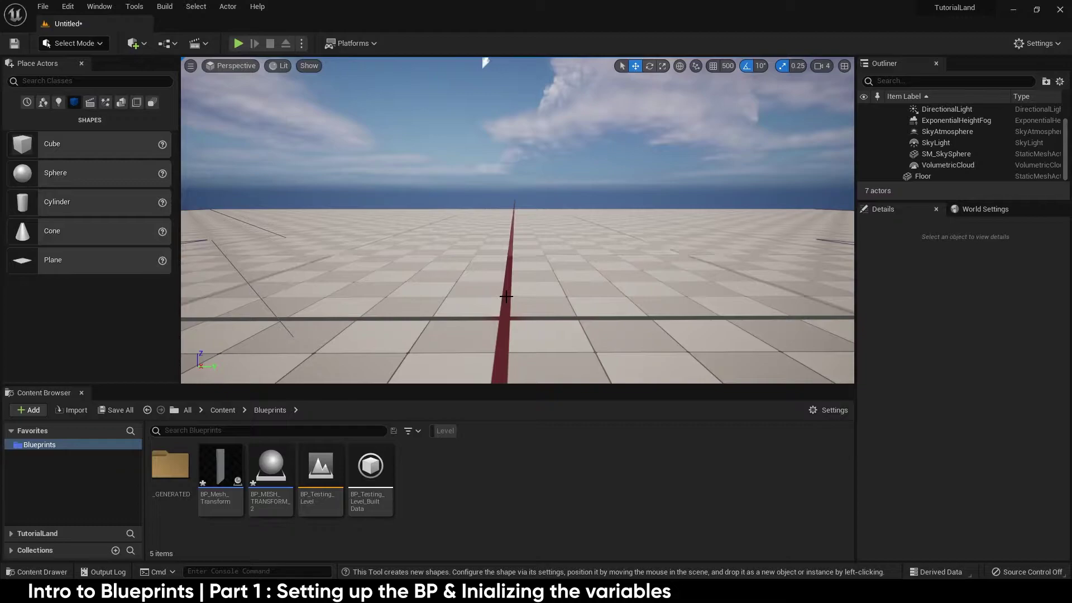
In Modeling mode, create a box of width 100, depth 10 and height 200 on the floor at the level's centre.
click(101, 43)
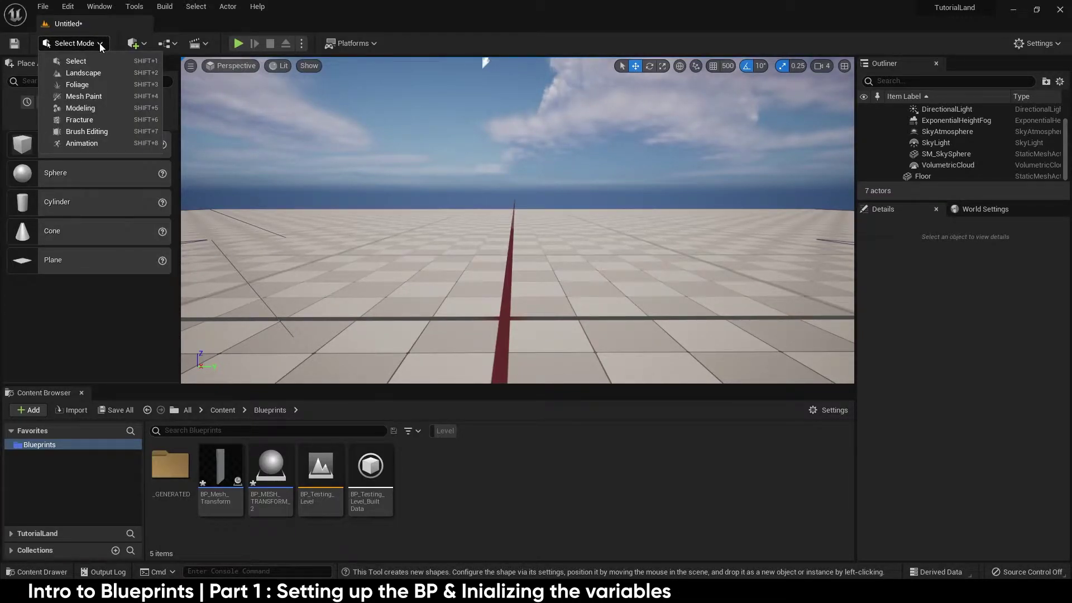
click(84, 108)
click(21, 102)
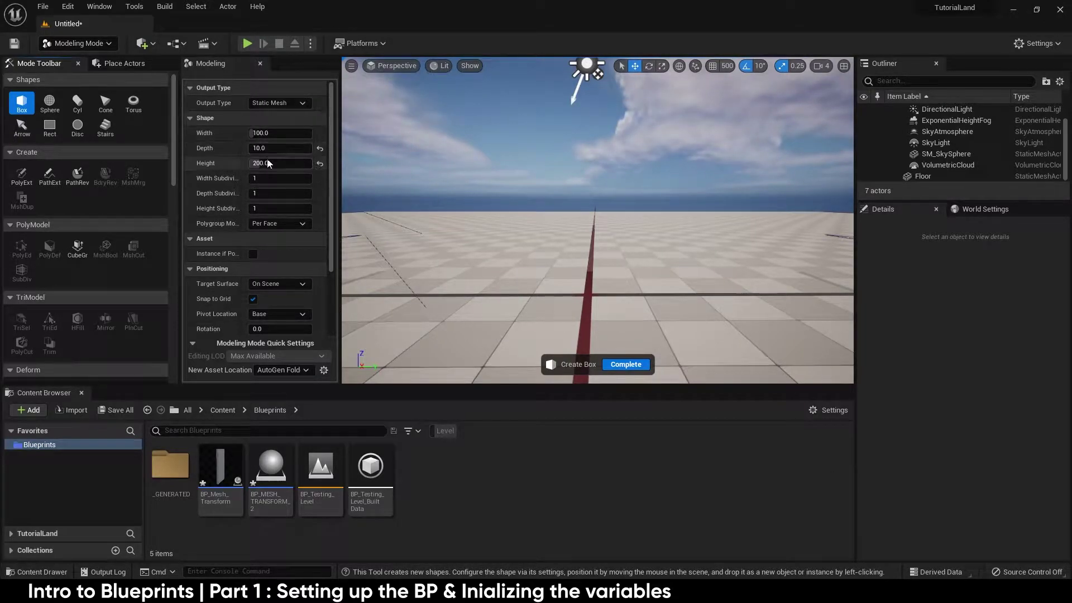
click(586, 294)
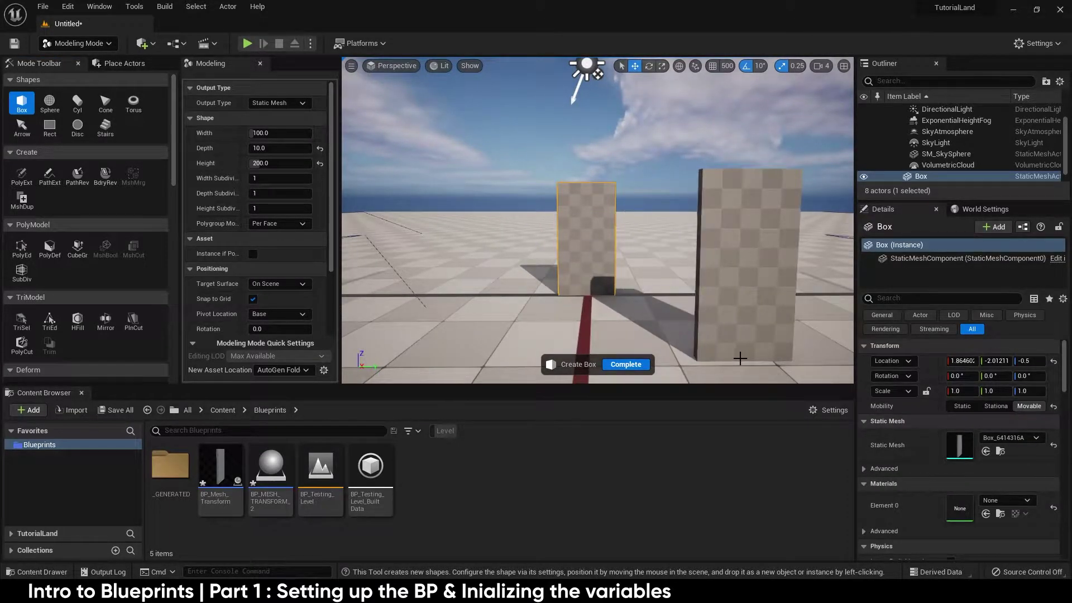
click(623, 366)
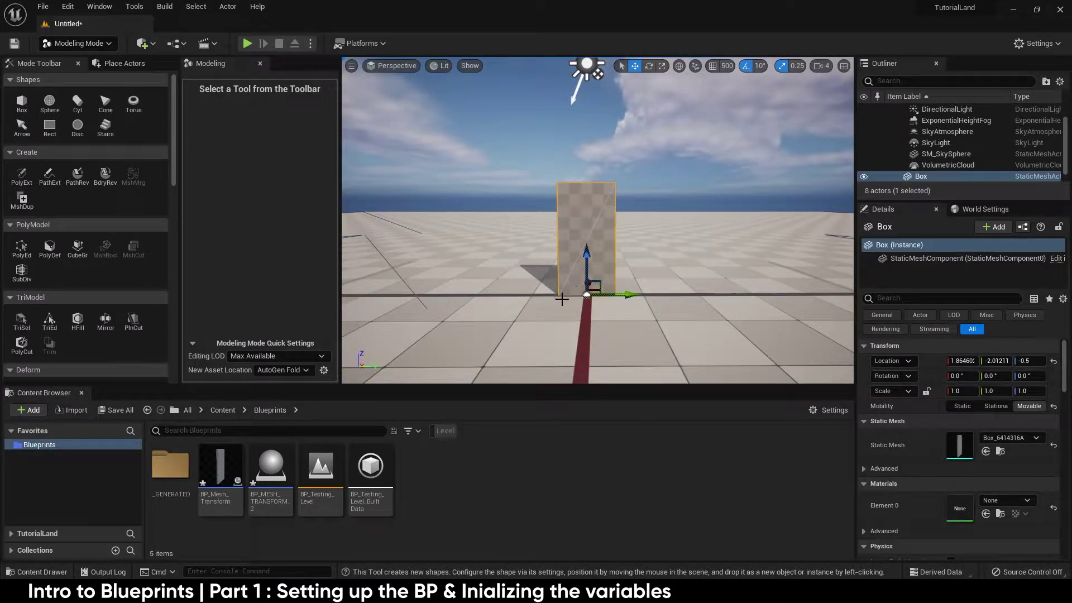
Turn off the viewport's collision display and reset the show flags to their defaults.
click(436, 68)
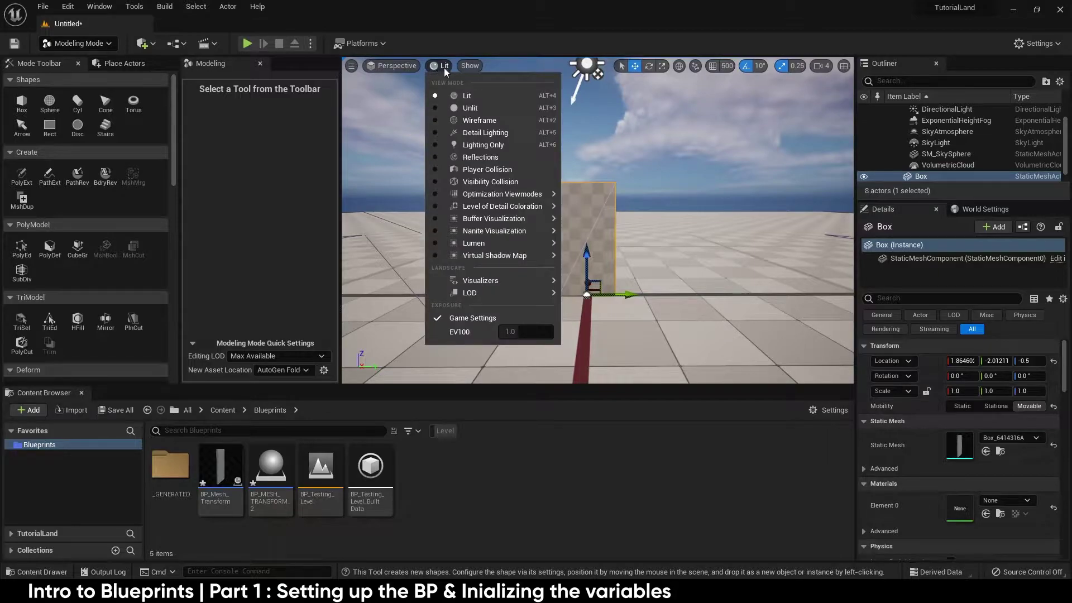
click(465, 67)
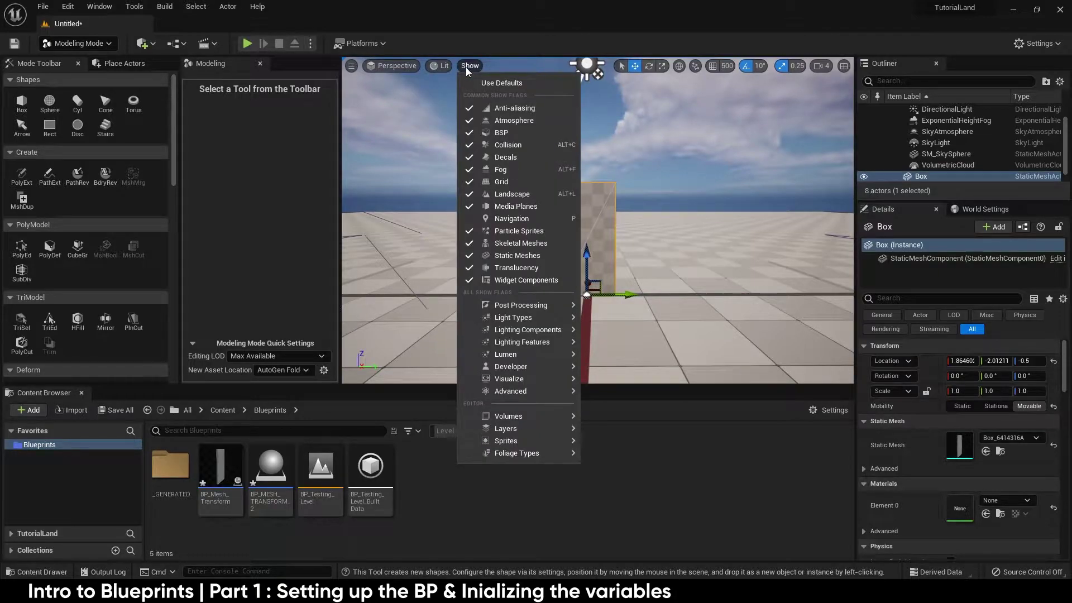
click(513, 146)
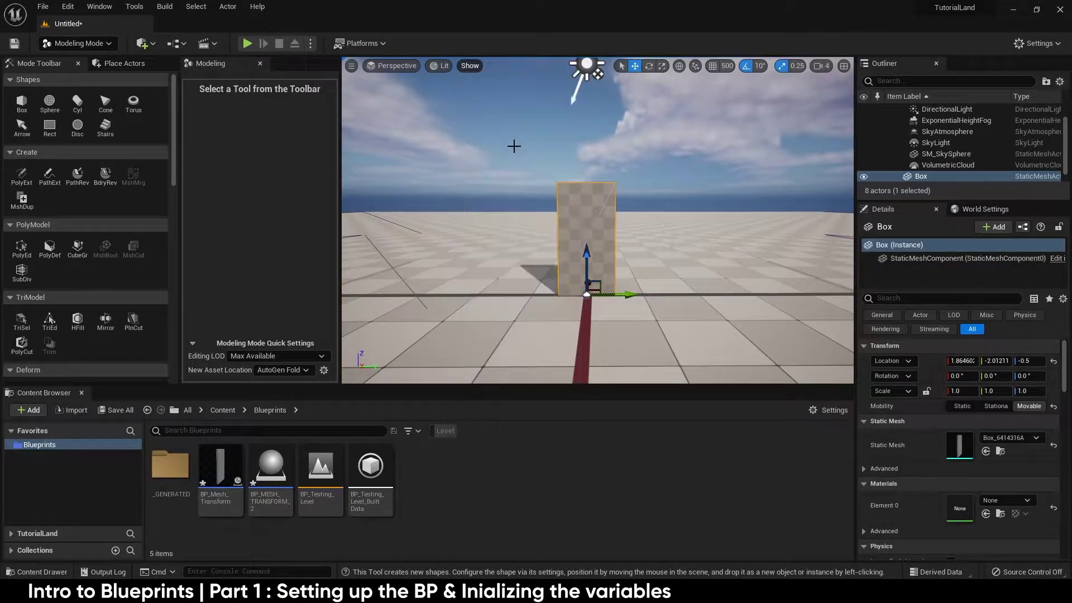
click(469, 65)
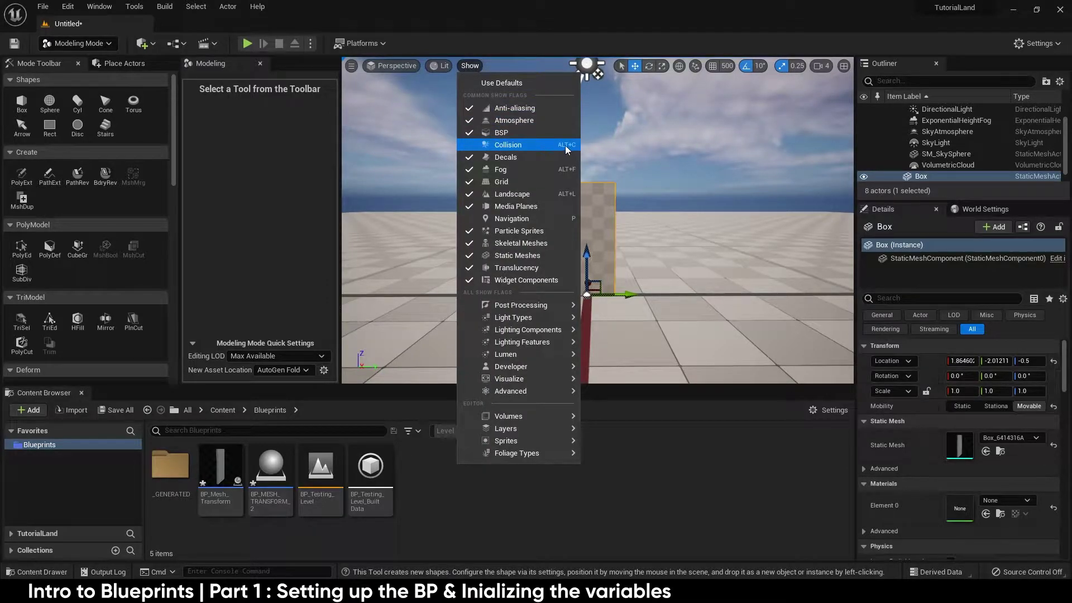
click(536, 83)
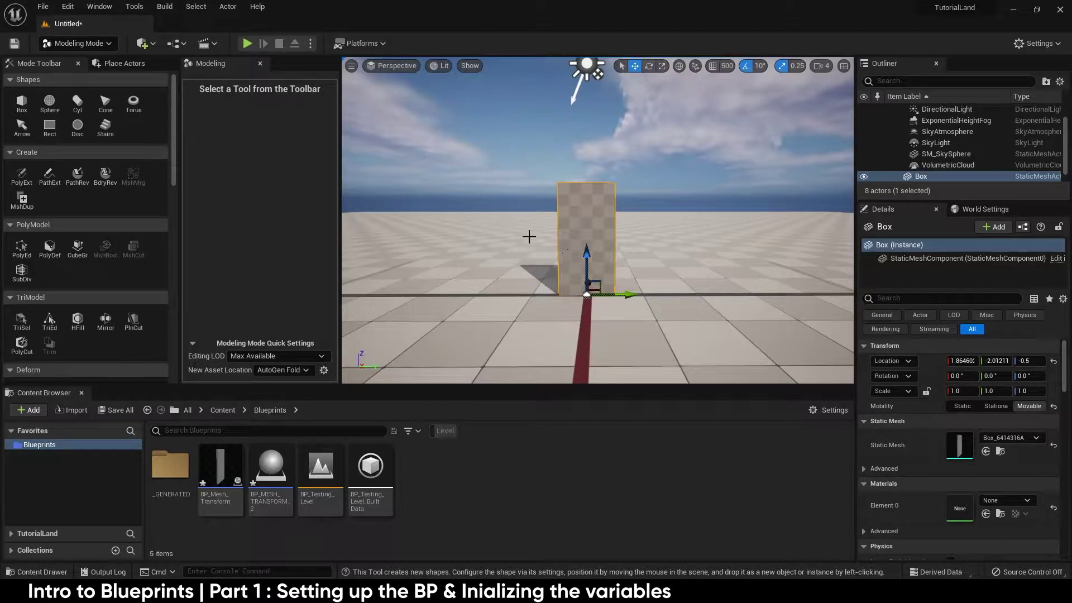
Return to Select mode and show the Volumes category of placeable actors.
click(78, 43)
click(78, 43)
click(137, 102)
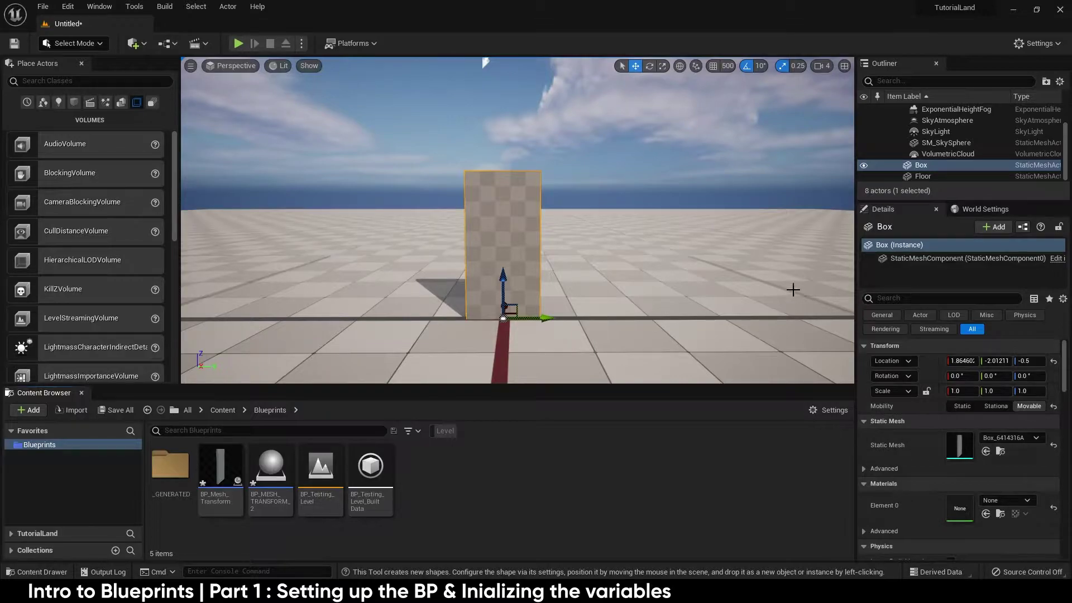
Locate the box's static mesh asset in the content folders and rename it SM_TestDoor.
click(1000, 452)
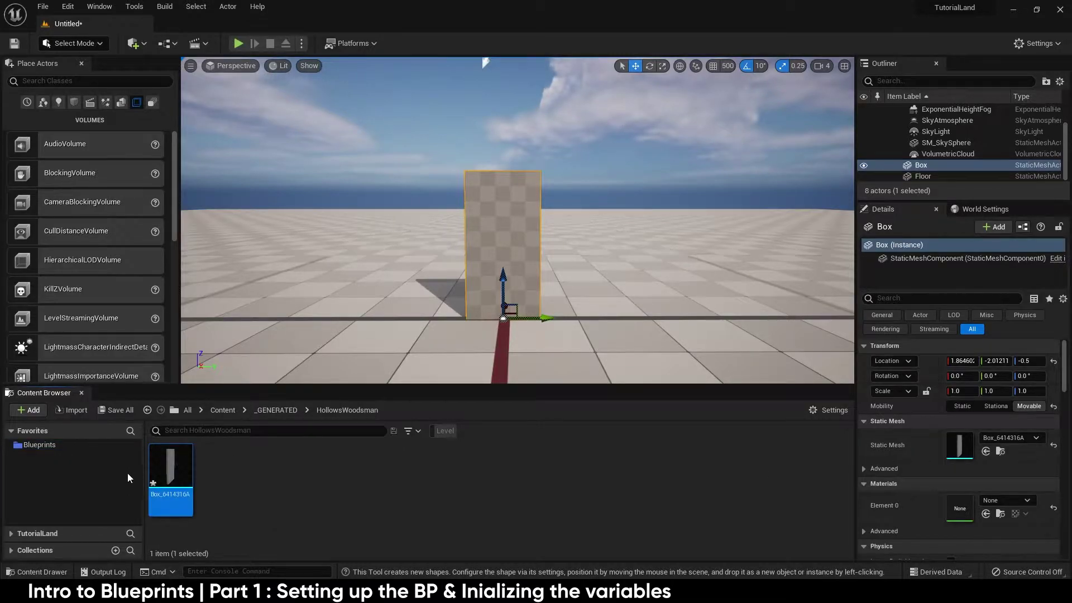
click(165, 497)
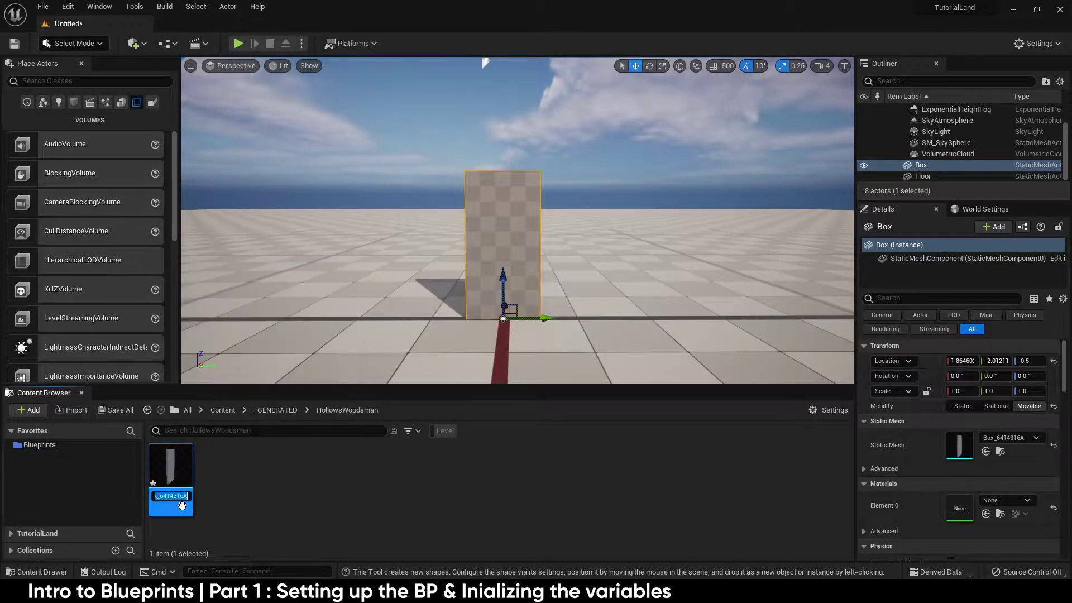
text(SM_)
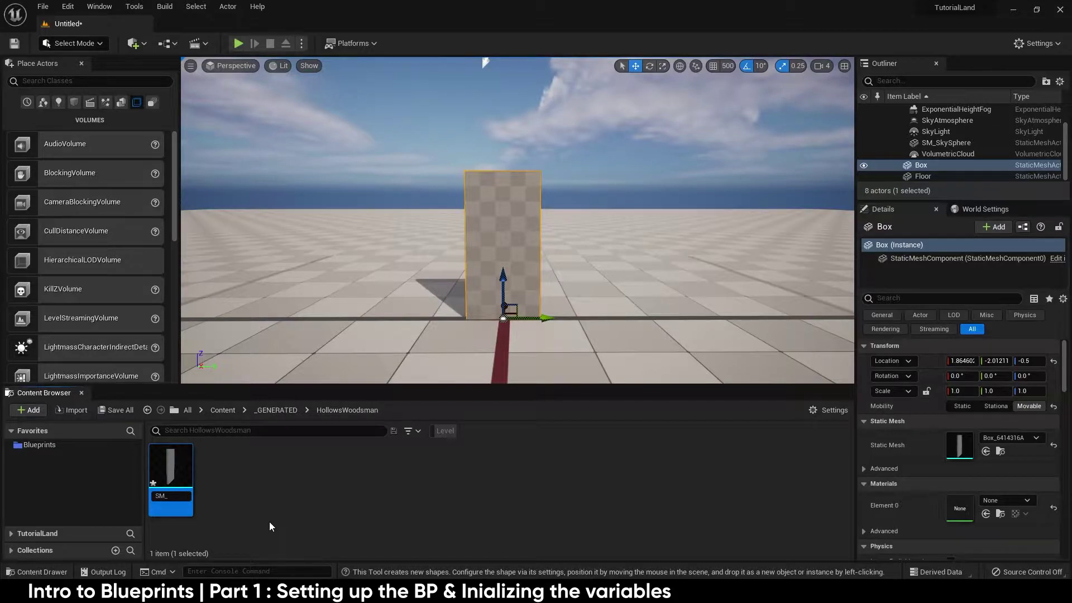
text(TestDoor)
key(Return)
Save all modified assets and save the untitled level as BP_Testing_Level_2 in the Blueprints folder.
key(ctrl+shift+s)
click(625, 423)
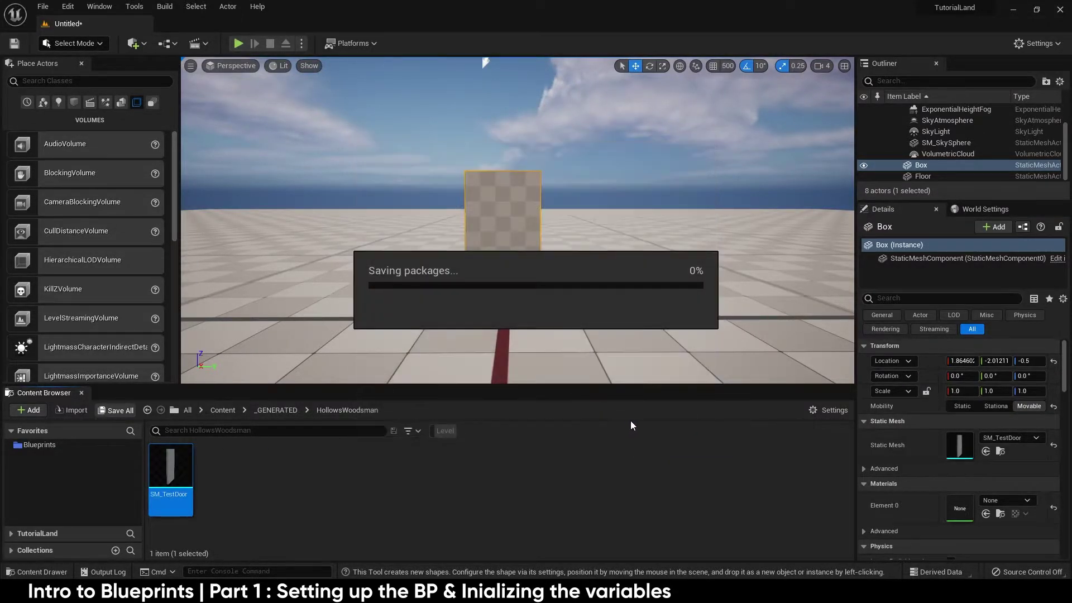
click(470, 169)
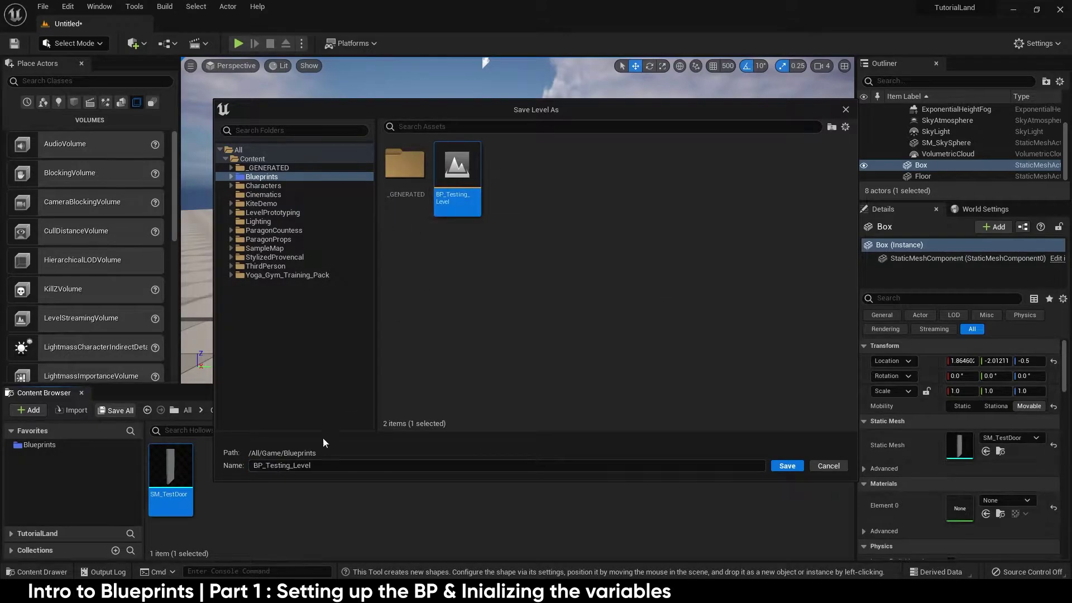
click(334, 467)
click(334, 468)
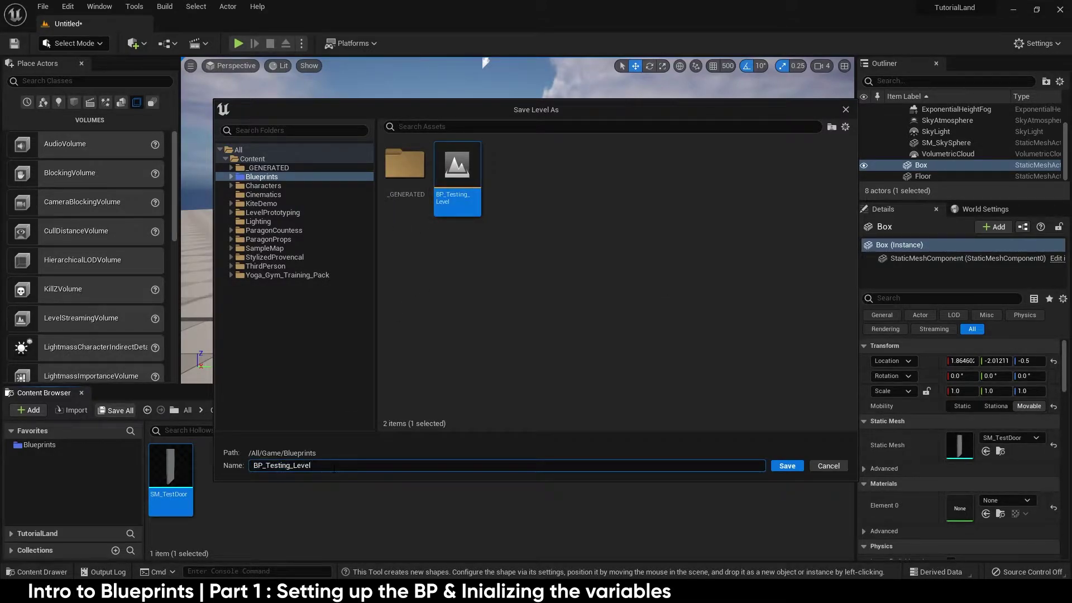
key(Return)
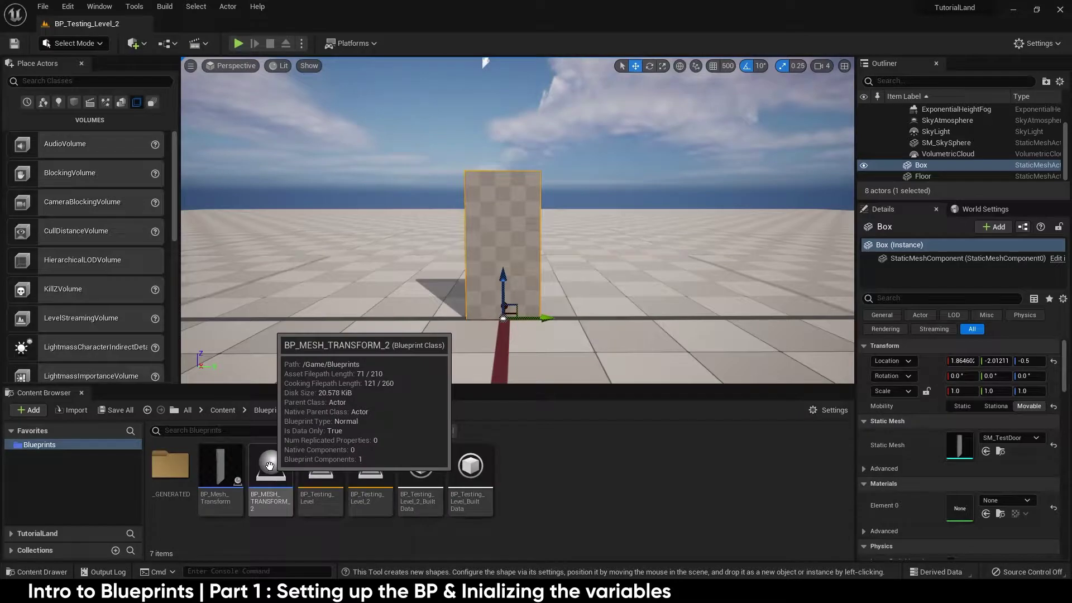
Open the BP_MESH_TRANSFORM_2 Blueprint and examine its Viewport, Construction Script and Event Graph, finishing in the Viewport.
double_click(270, 465)
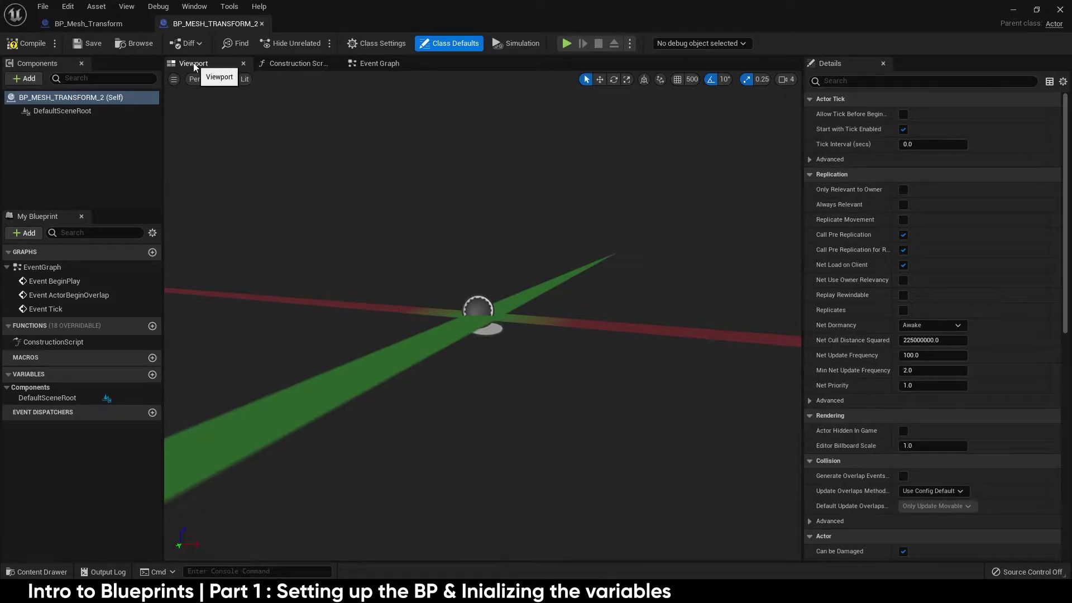
click(280, 61)
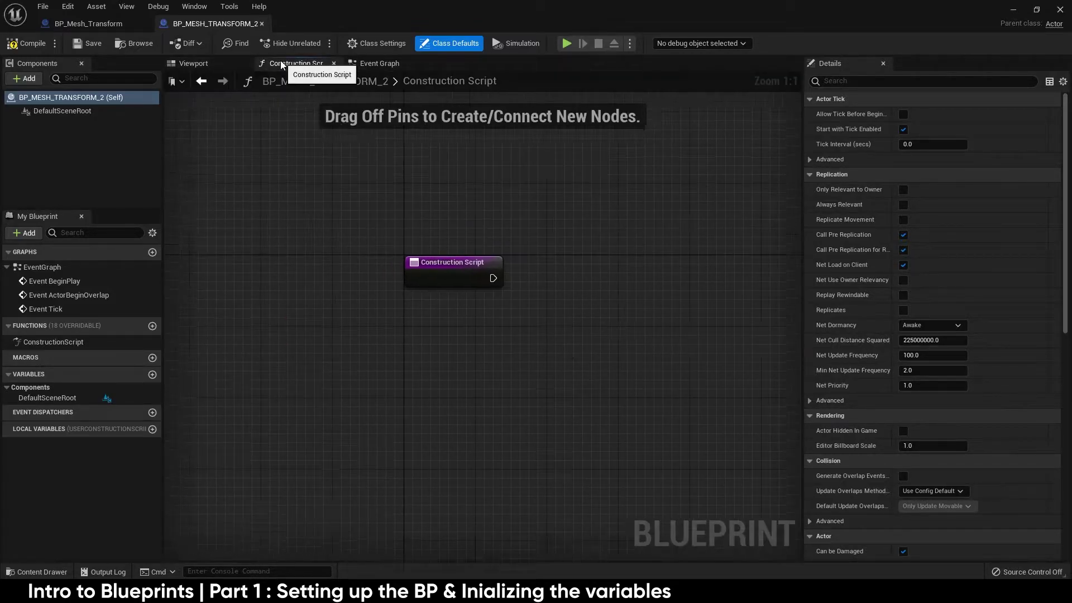
click(377, 64)
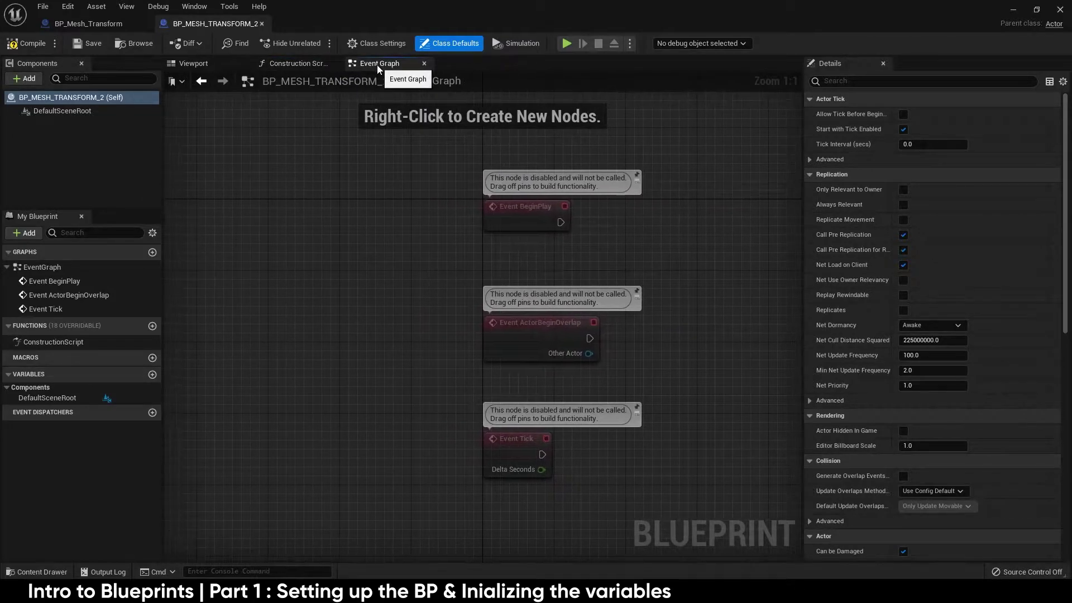
right_drag(393, 200, 167, 177)
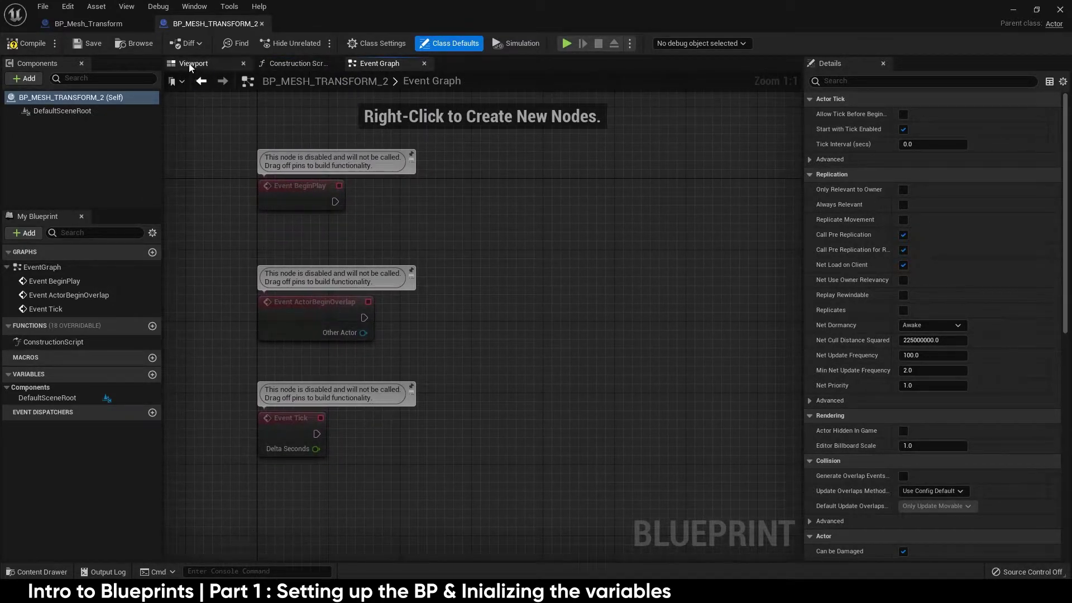
click(189, 63)
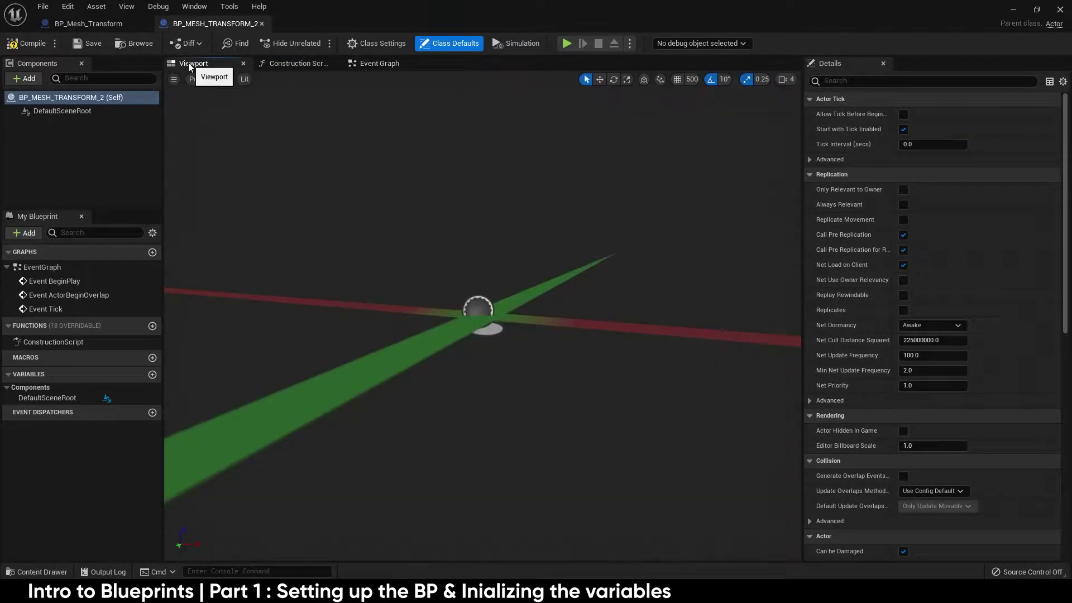
click(384, 63)
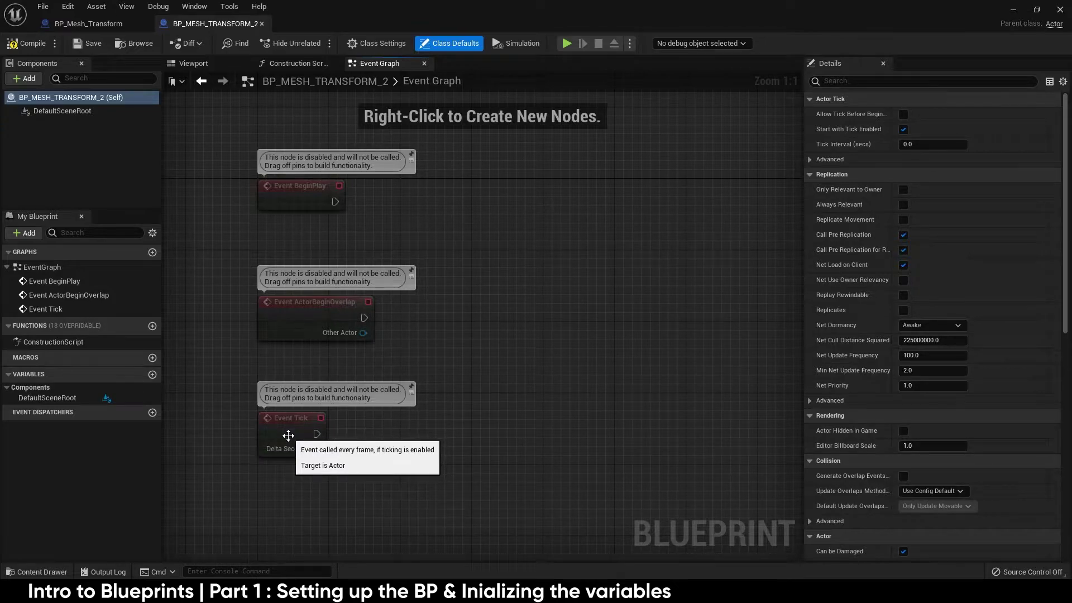
click(193, 63)
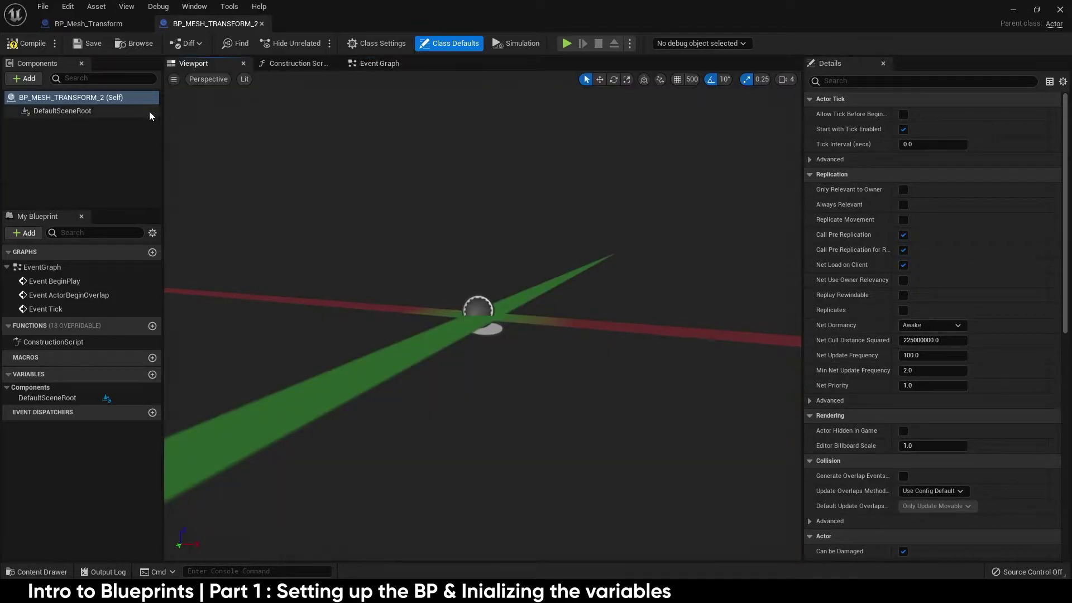
Add a Static Mesh component under the Blueprint's default scene root, name it MESH and select it.
click(25, 79)
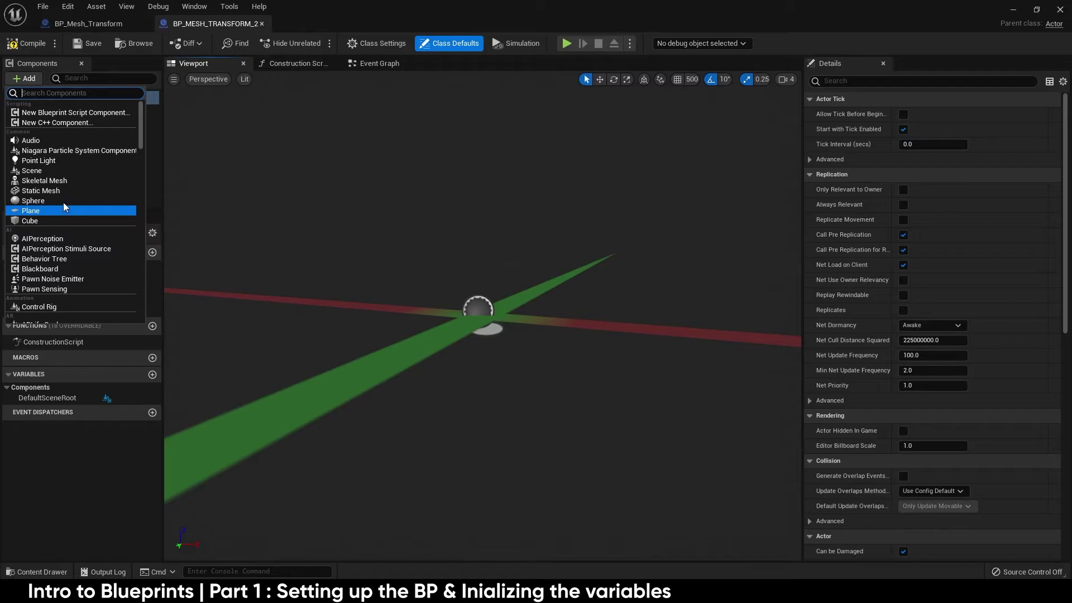
click(38, 191)
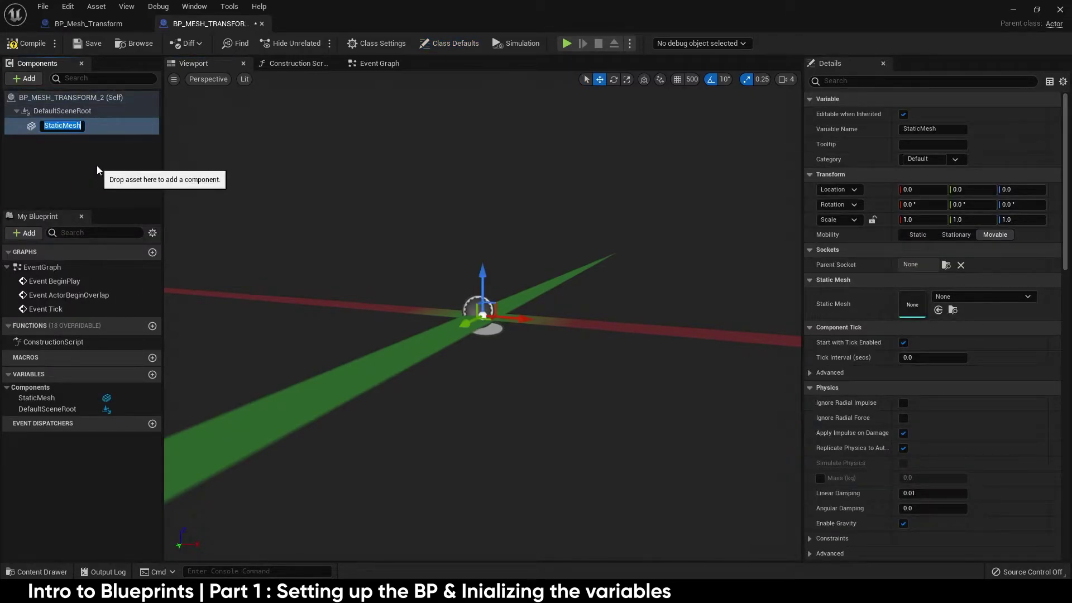
text(MESH)
key(Return)
click(55, 123)
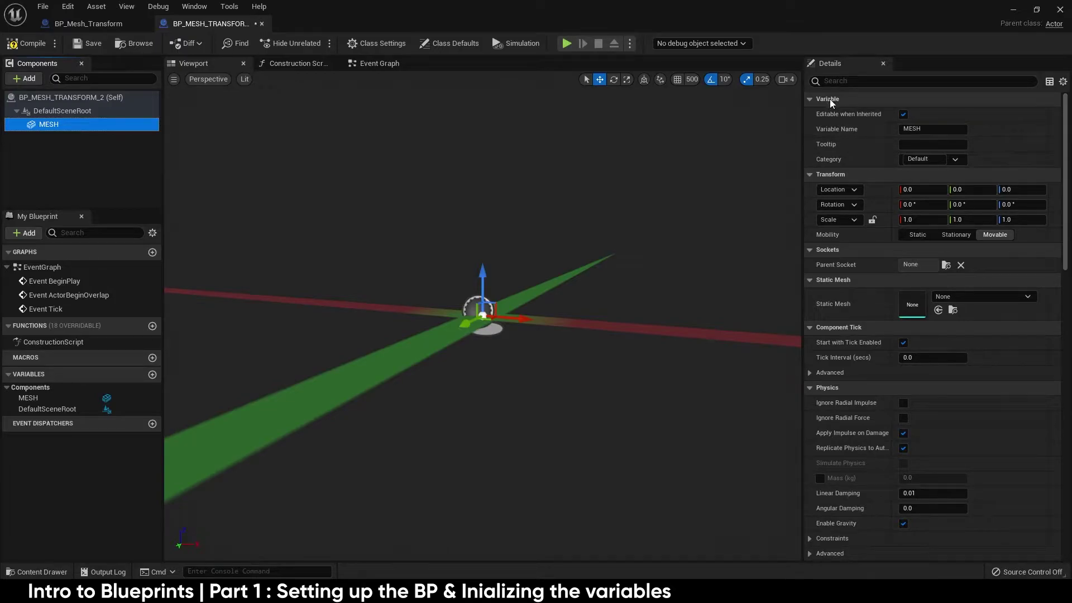
Assign the SM_TestDoor asset as the MESH component's static mesh.
click(1017, 7)
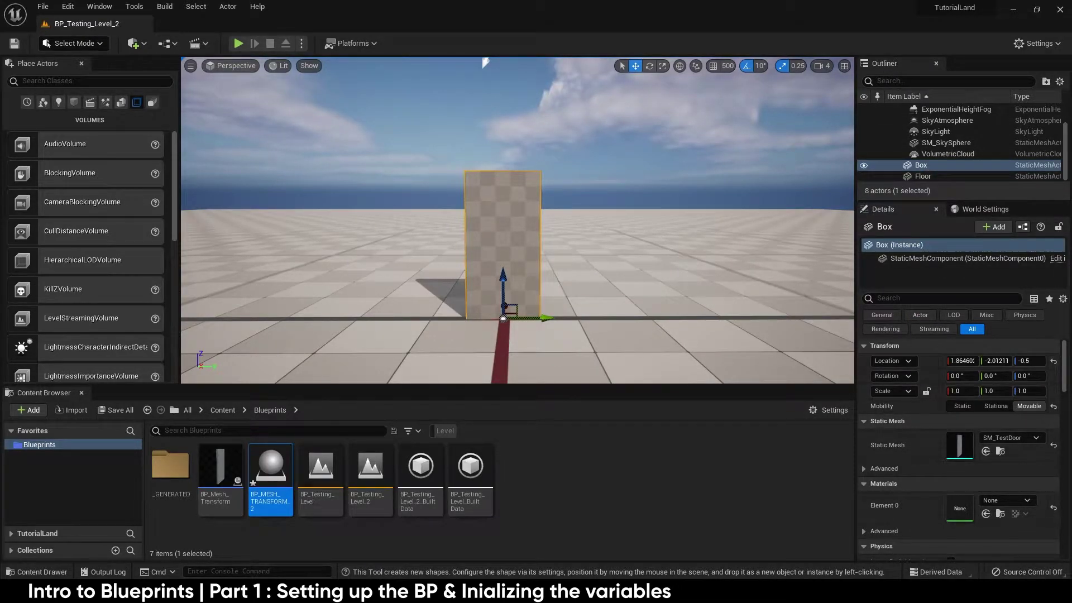
key(alt+Tab)
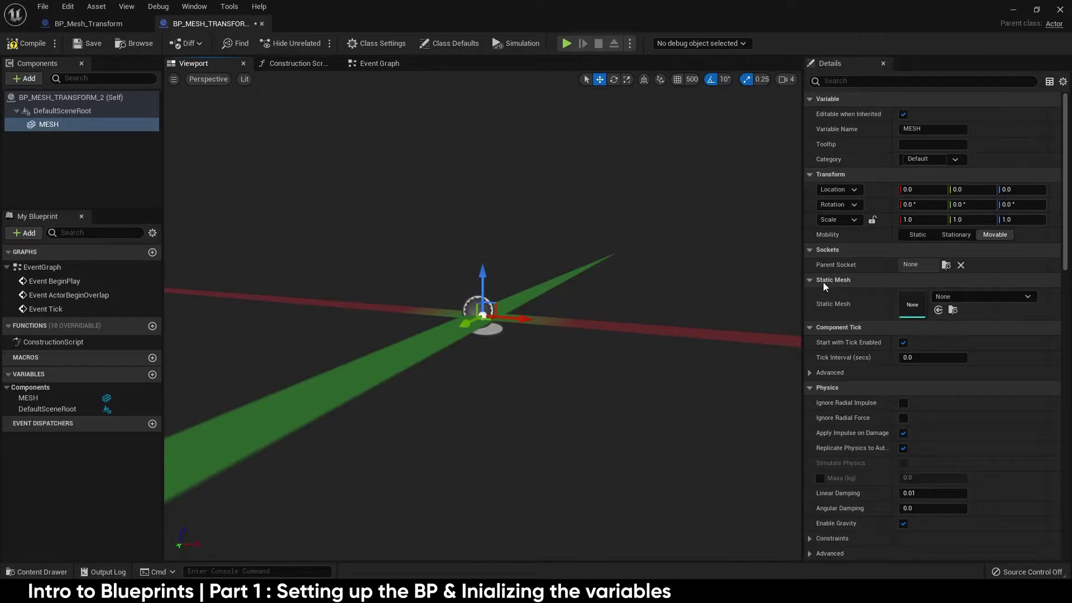
click(956, 299)
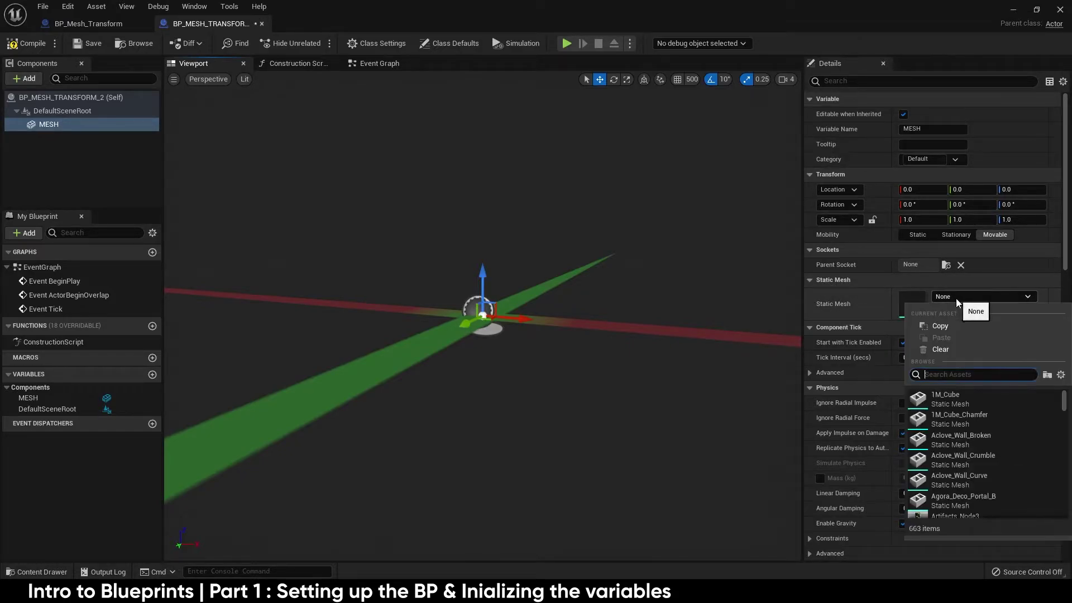
text(SM)
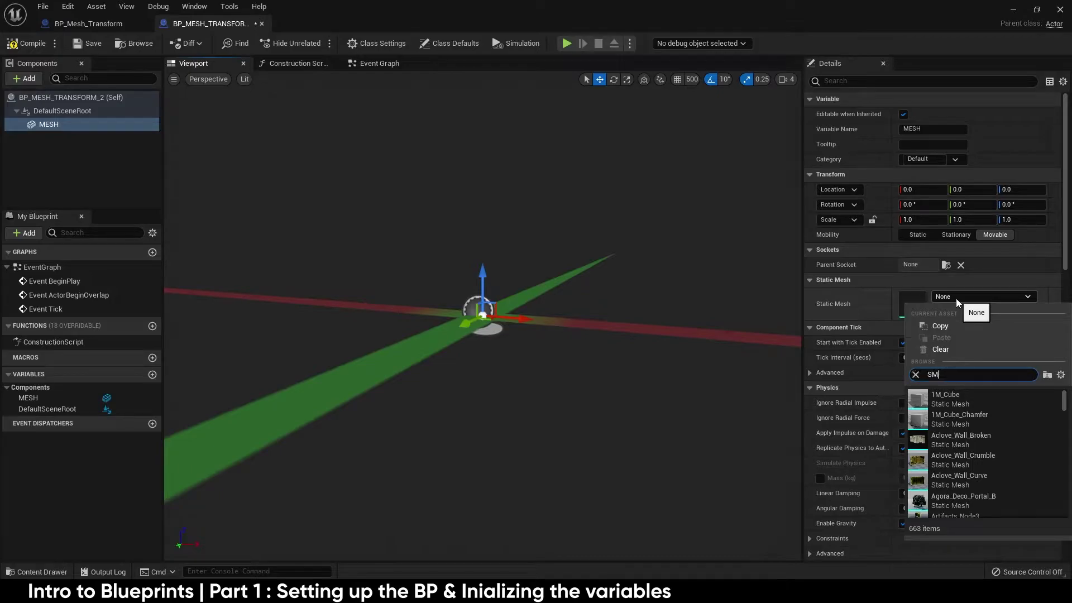
text(_test)
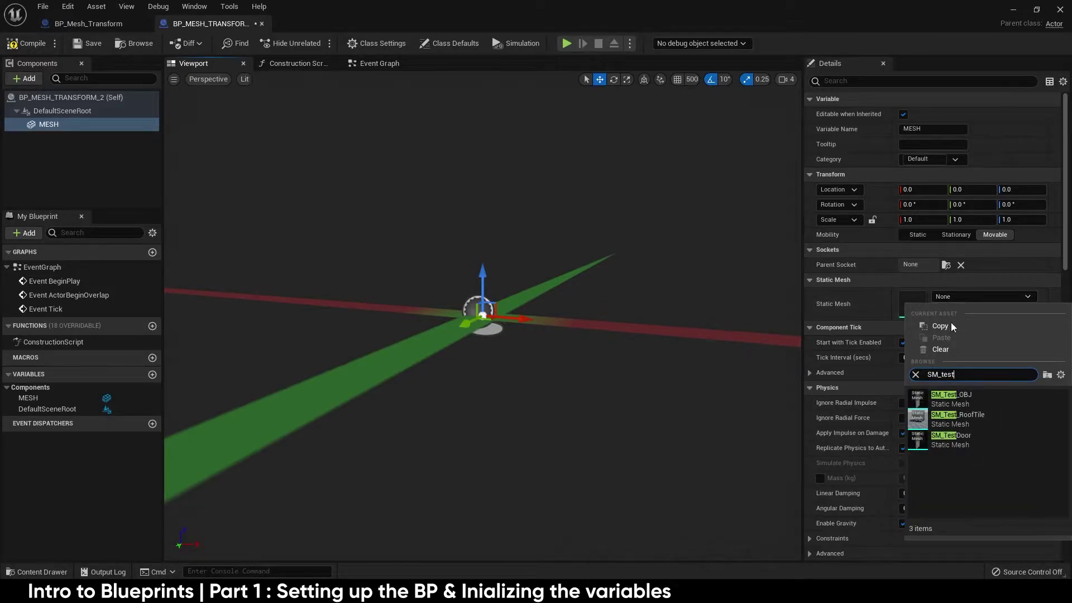
click(947, 441)
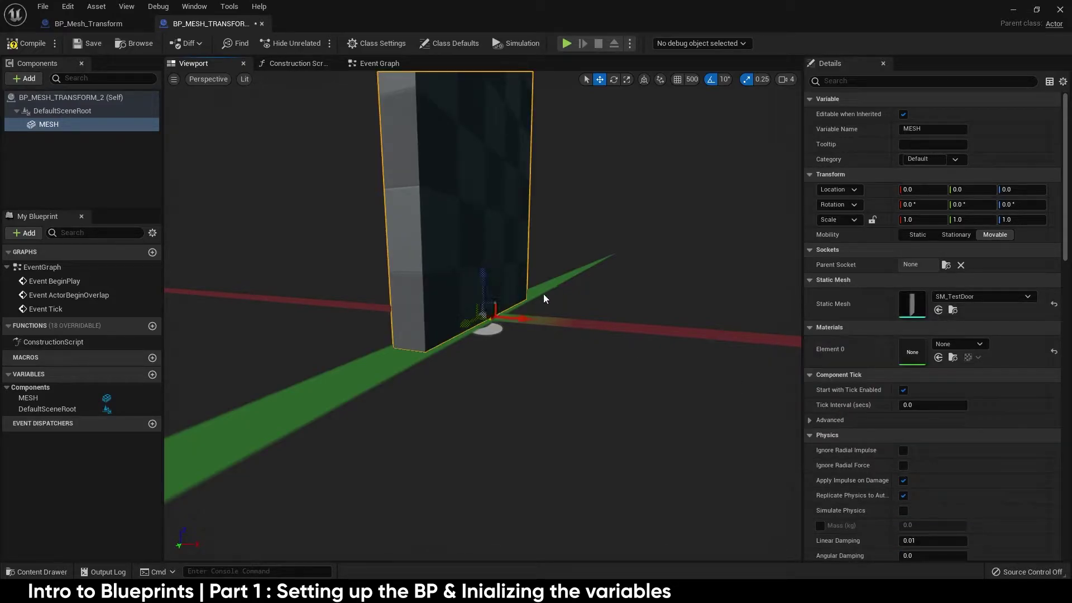